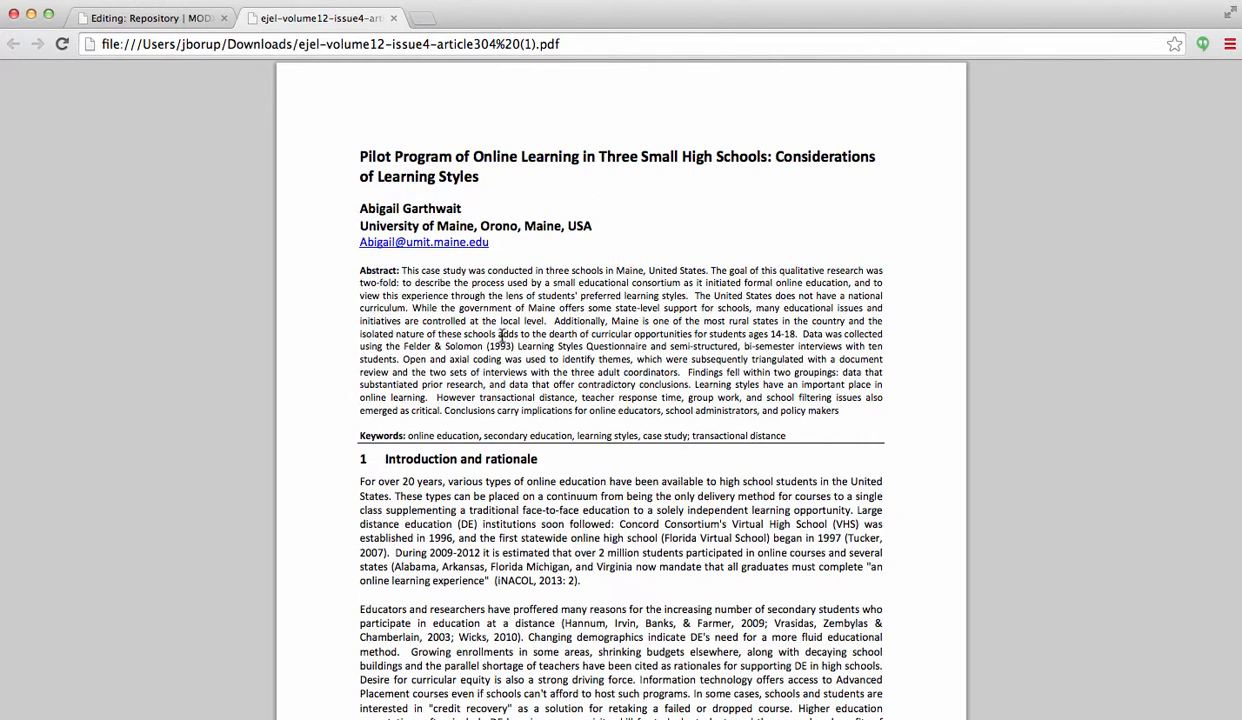
mouse_move(1083, 688)
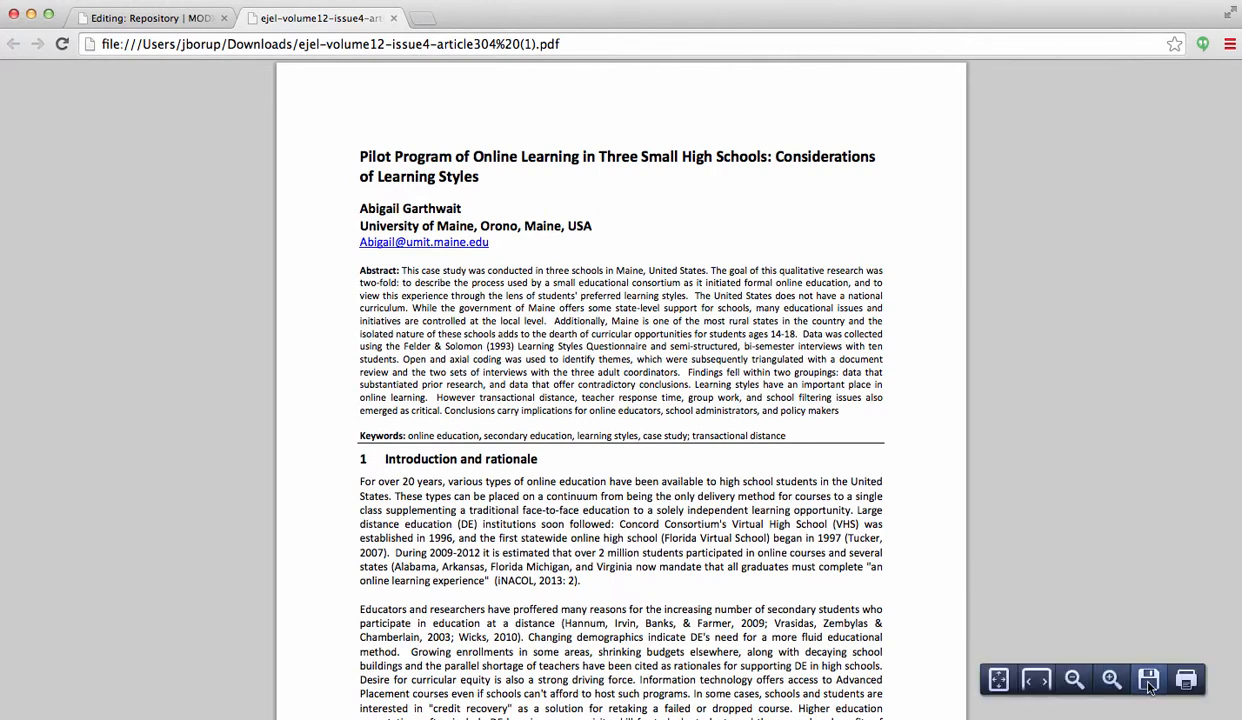
left_click(1149, 681)
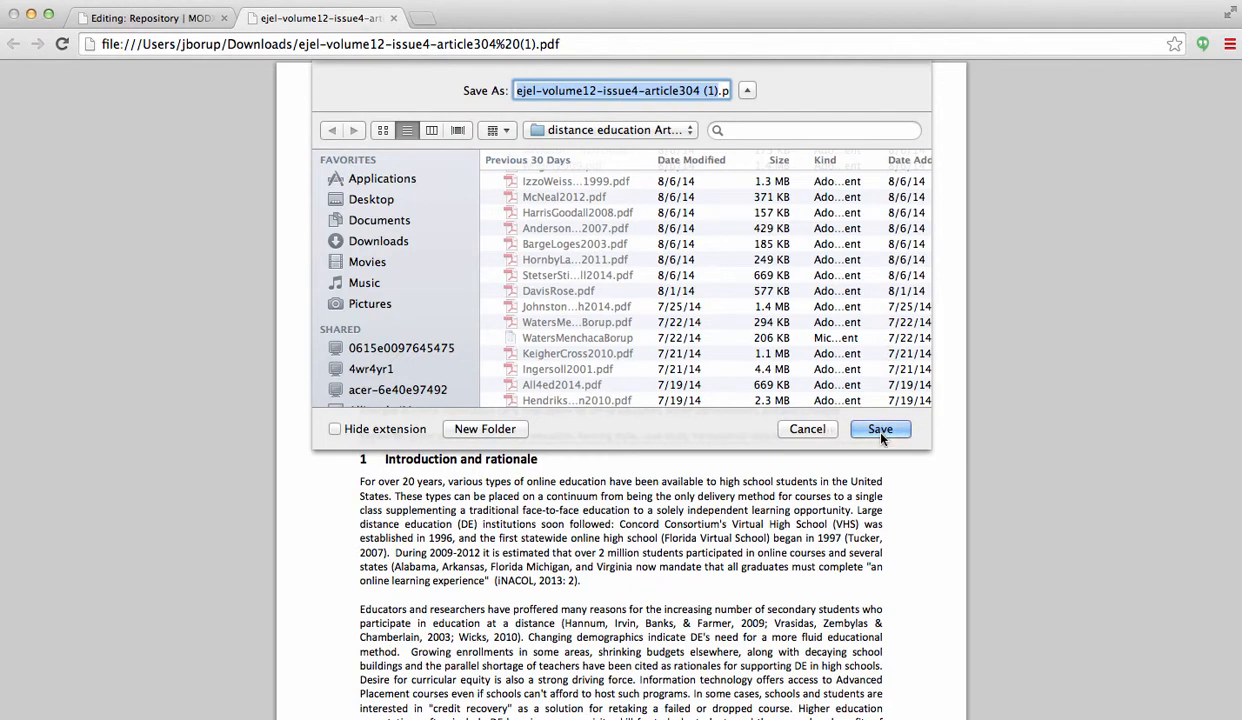
left_click(789, 427)
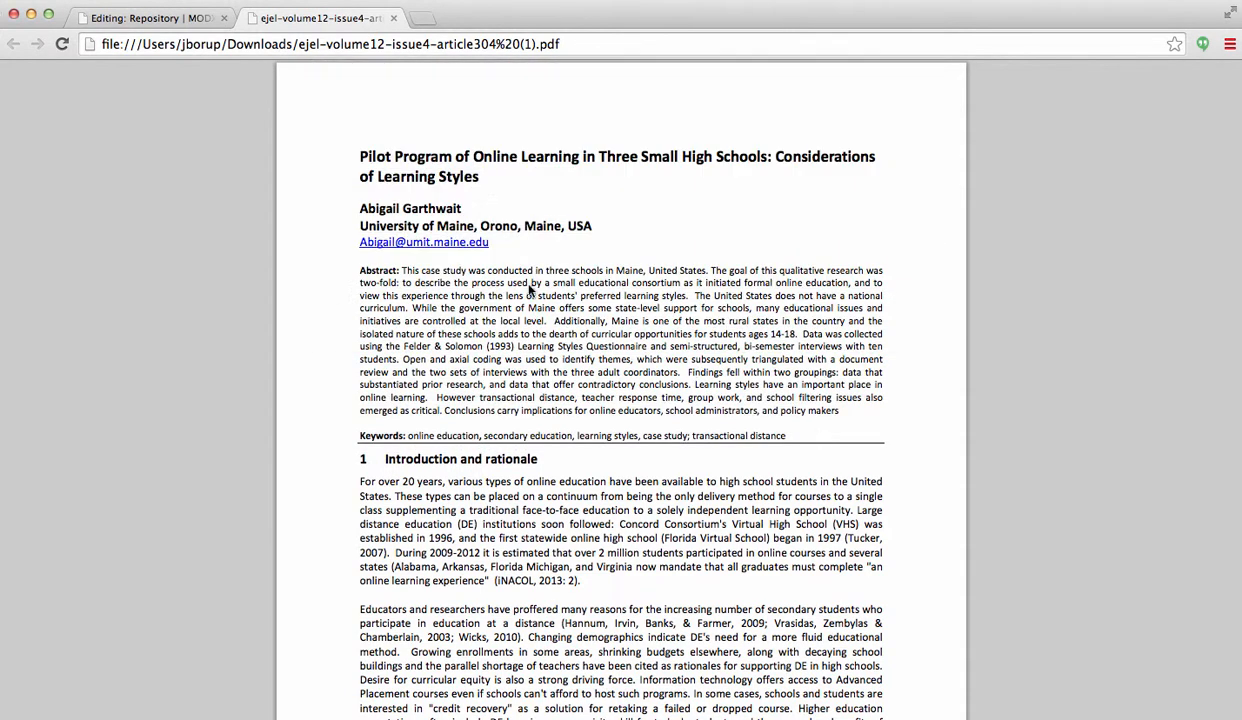
Name the PDF for saving with the author's surname, copied from the article's first page, followed by 2014.
left_click_drag(455, 205, 404, 208)
key("super+c")
mouse_move(1105, 668)
left_click(1148, 679)
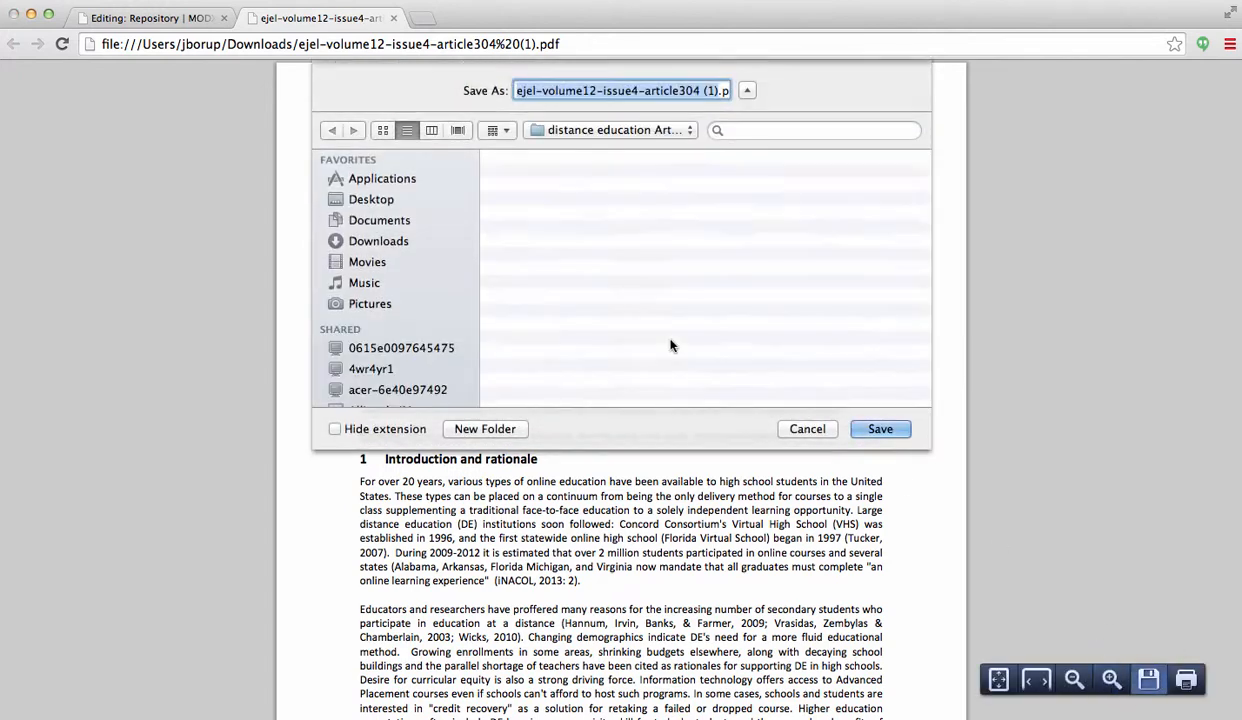
key("super+v")
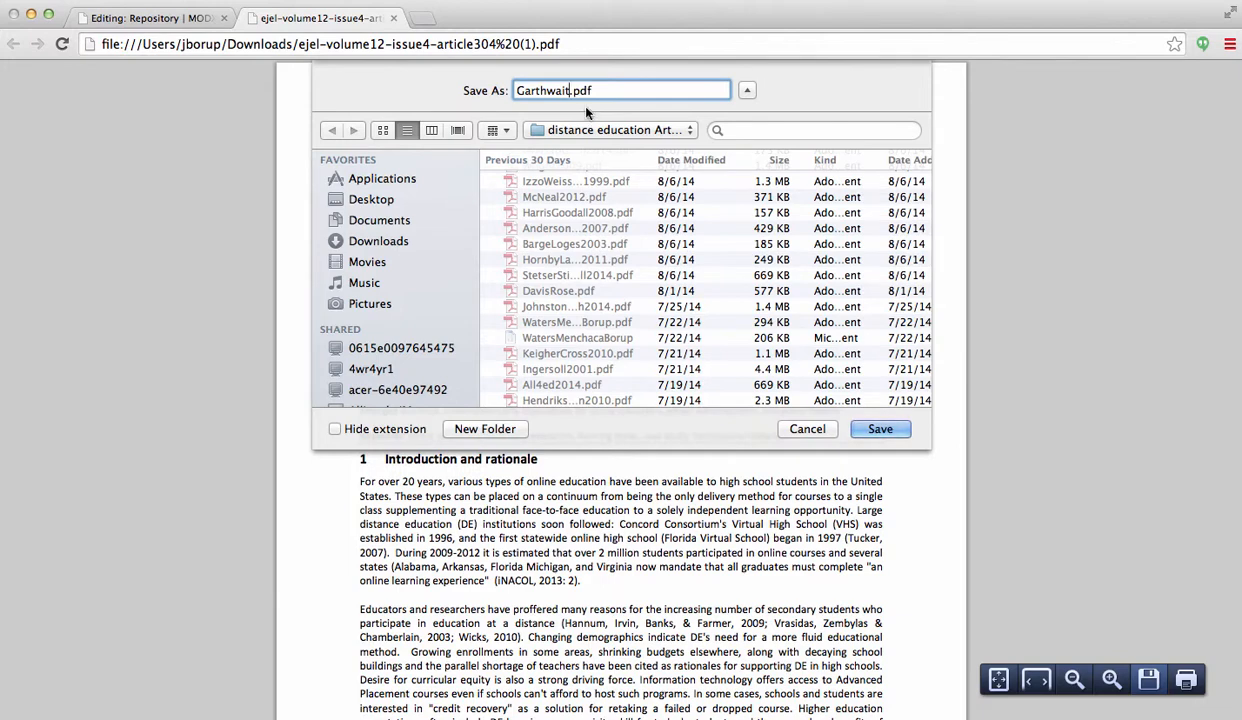
type("2014")
Save the PDF in the distance education Articles folder, replacing the existing file of the same name.
left_click(607, 130)
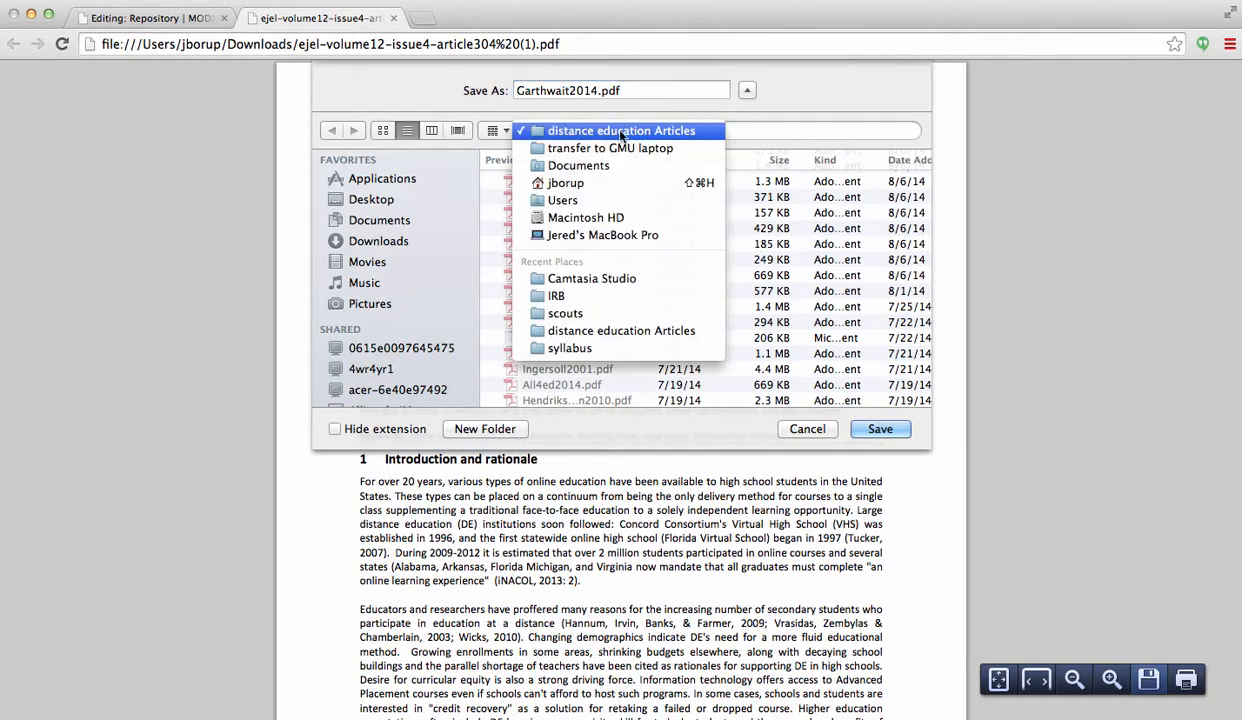
left_click(670, 135)
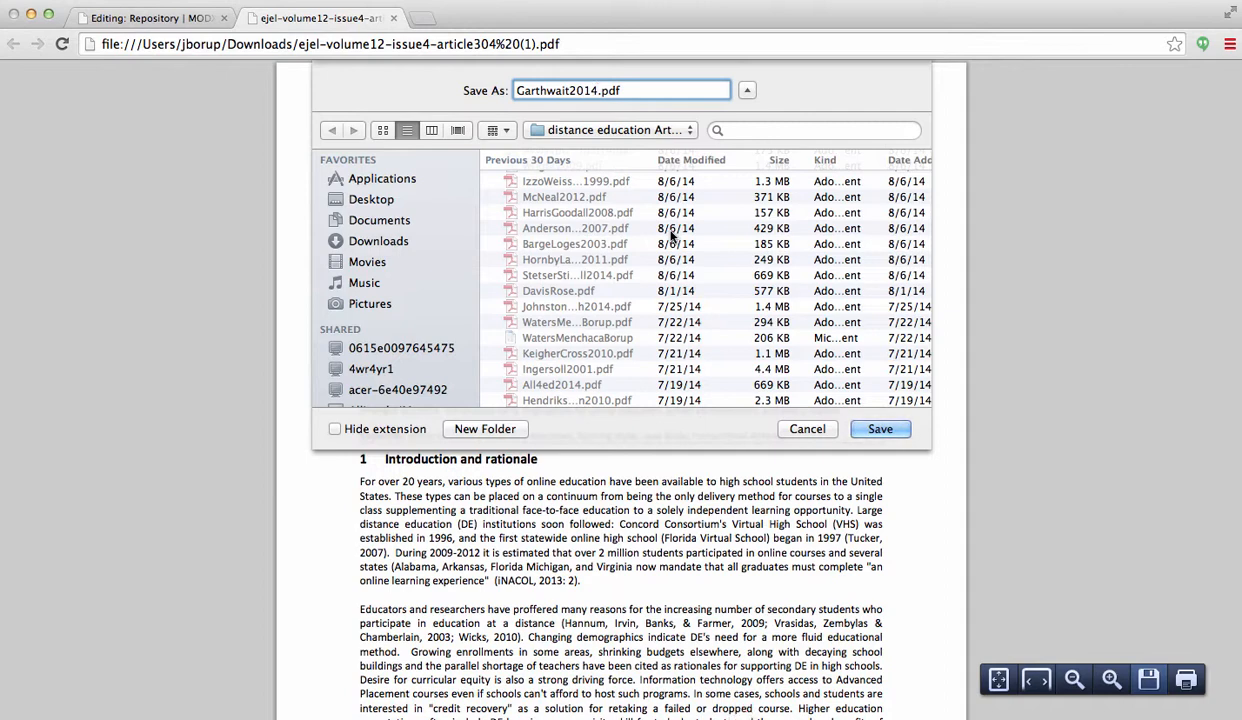
left_click(875, 432)
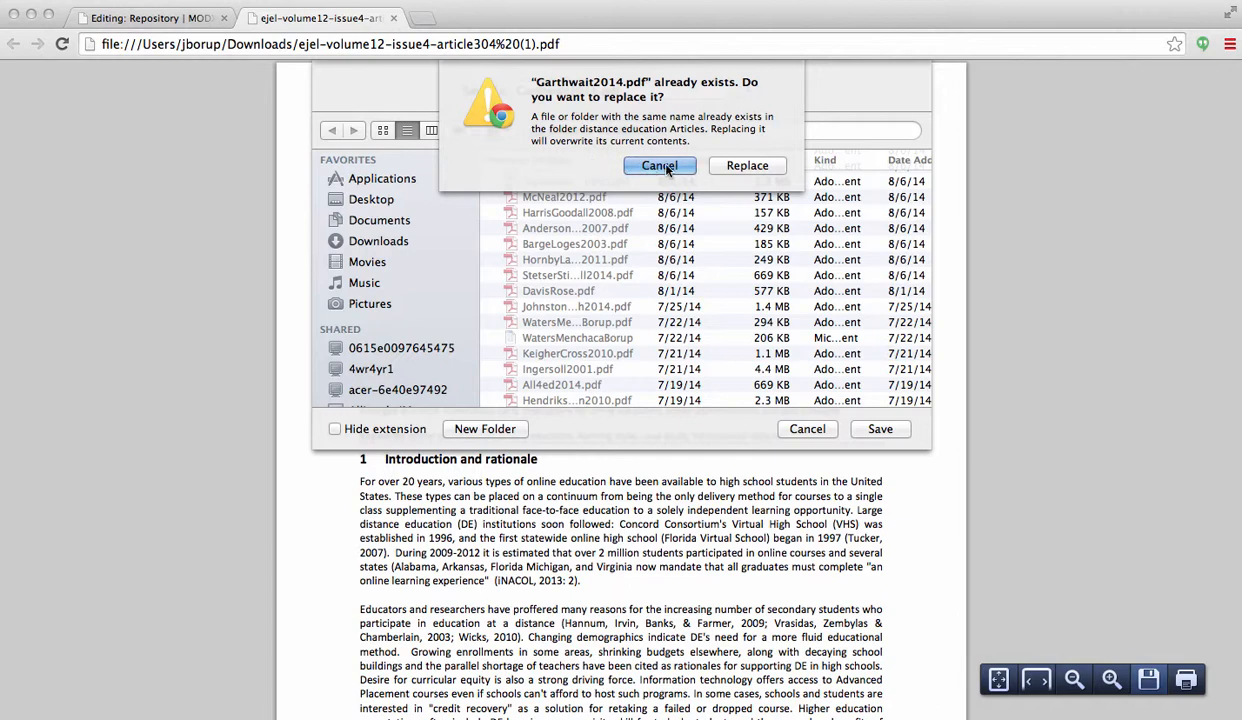
left_click(720, 162)
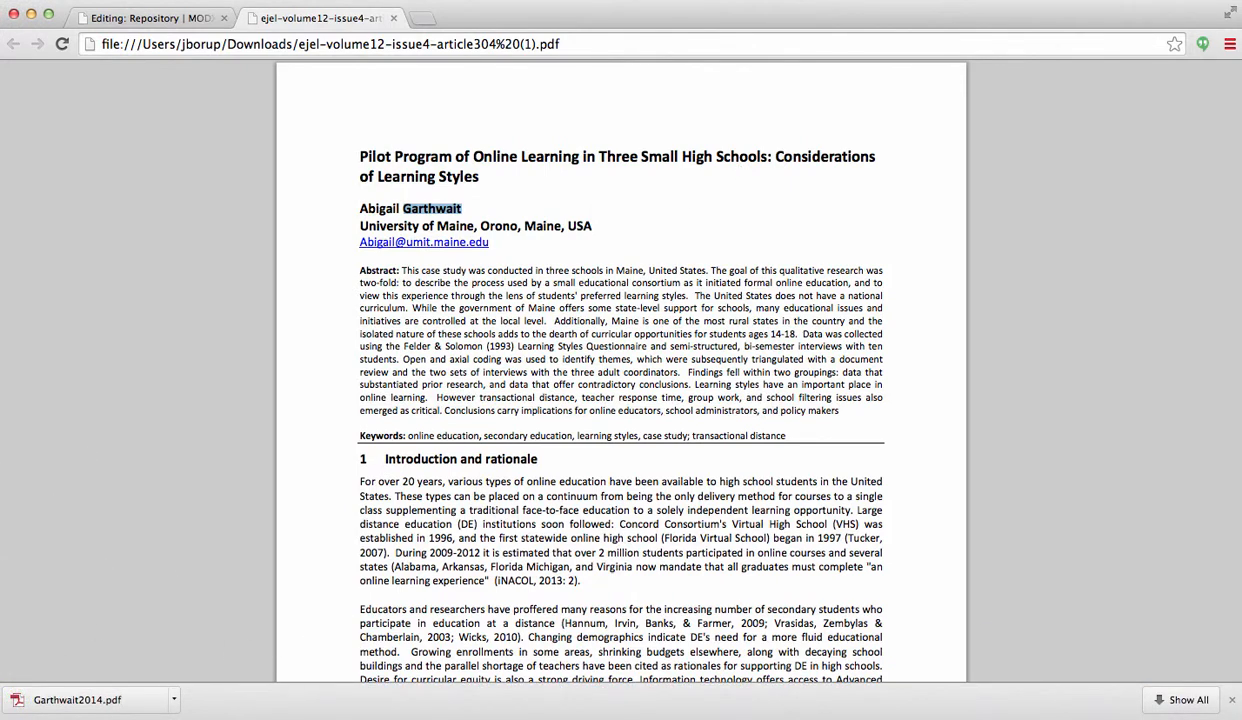
Switch to Mendeley Desktop and add the newly saved 2014 PDF from the distance education Articles folder to the library.
left_click_drag(1241, 108, 599, 8)
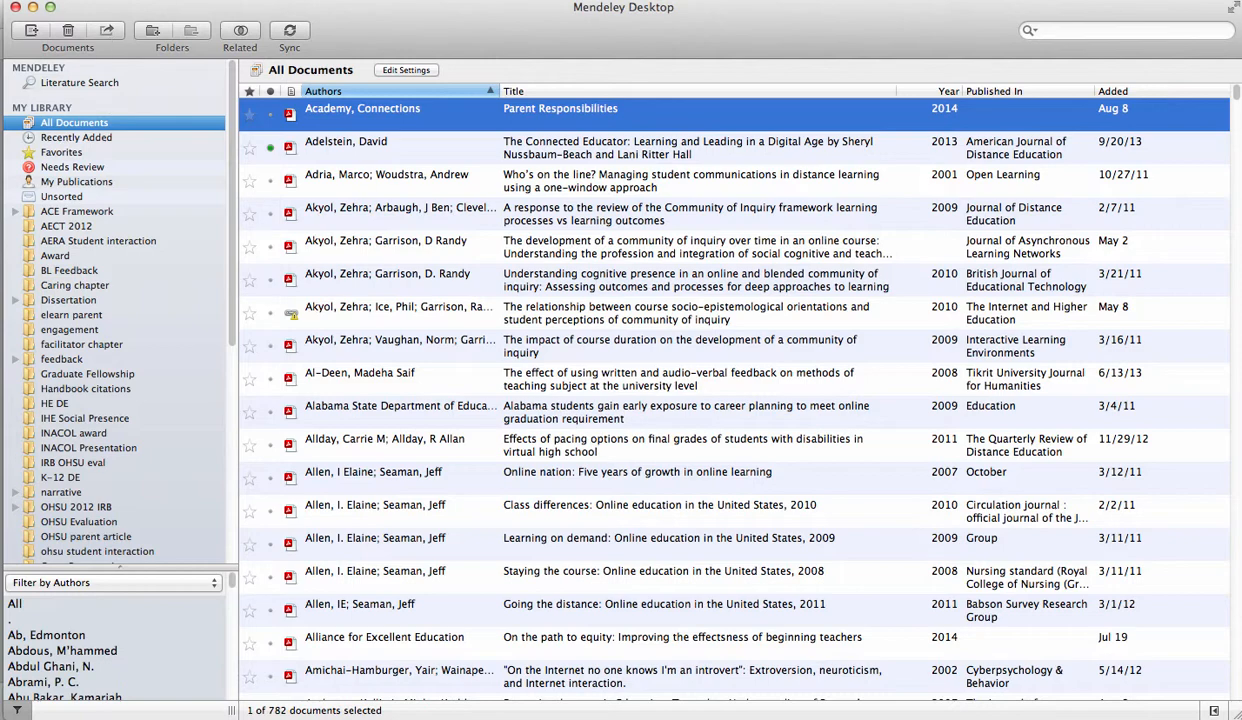
left_click(188, 0)
left_click(188, 0)
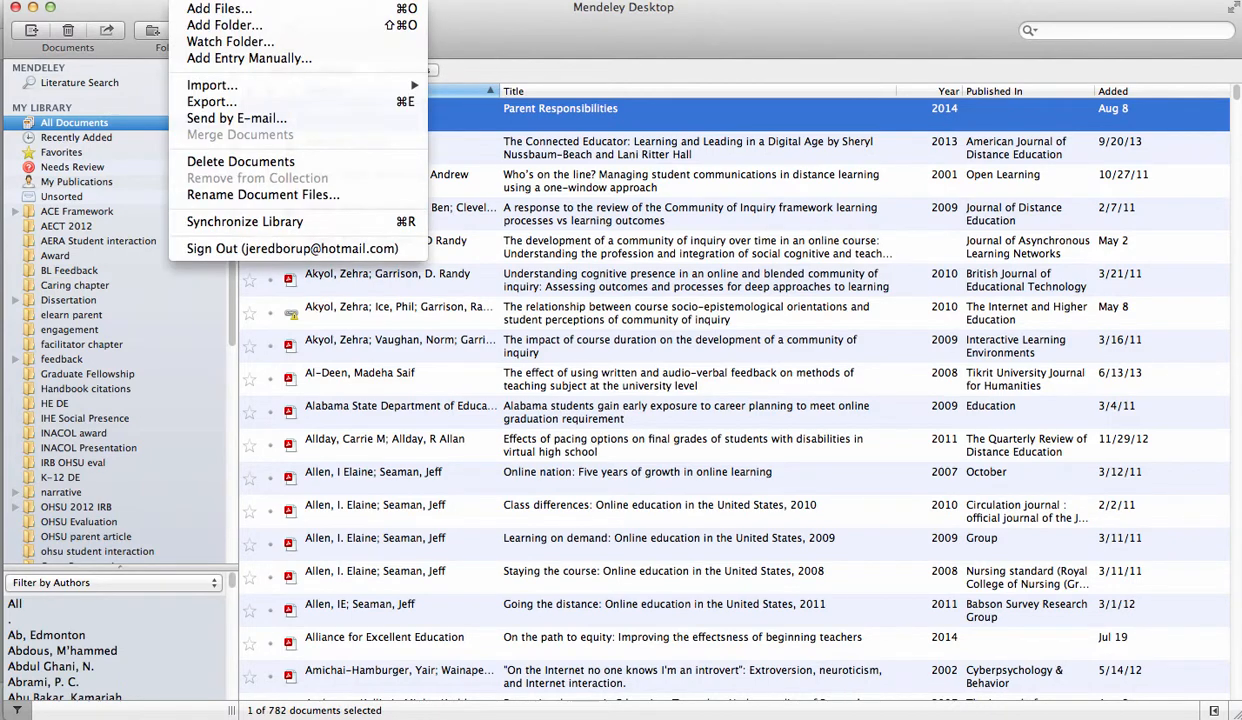
left_click(215, 9)
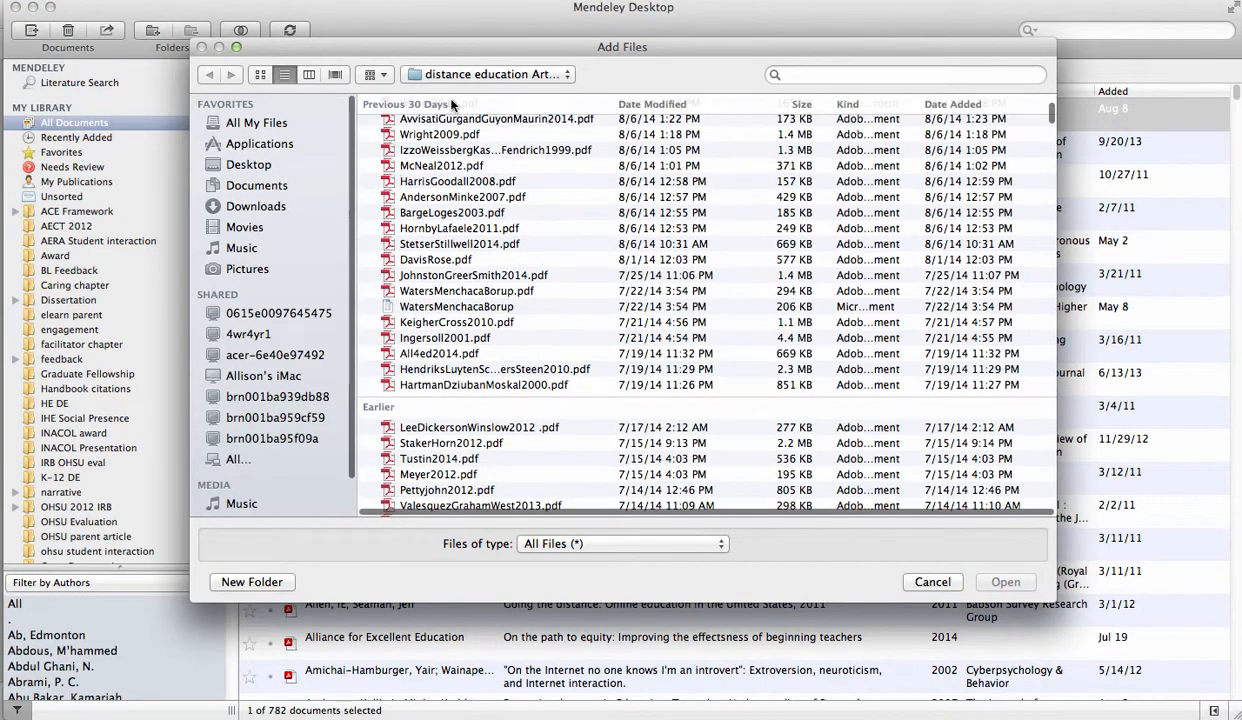
scroll(530, 130, "up", 5)
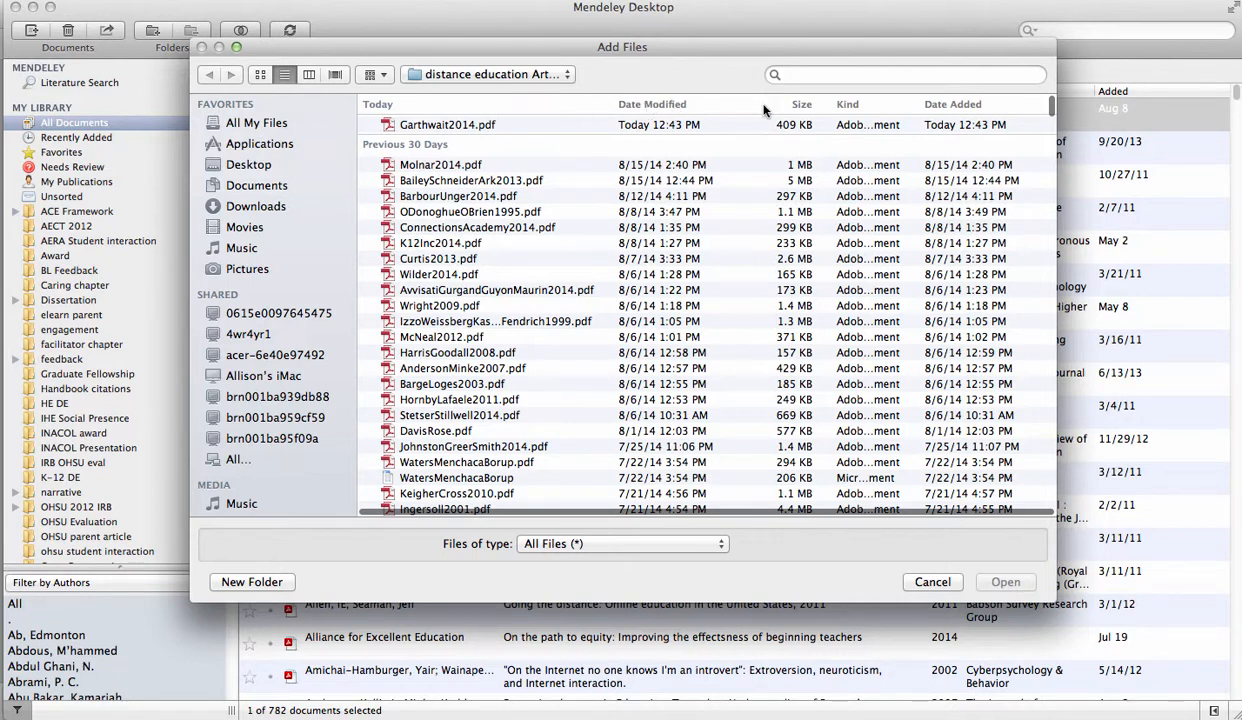
double_click(450, 126)
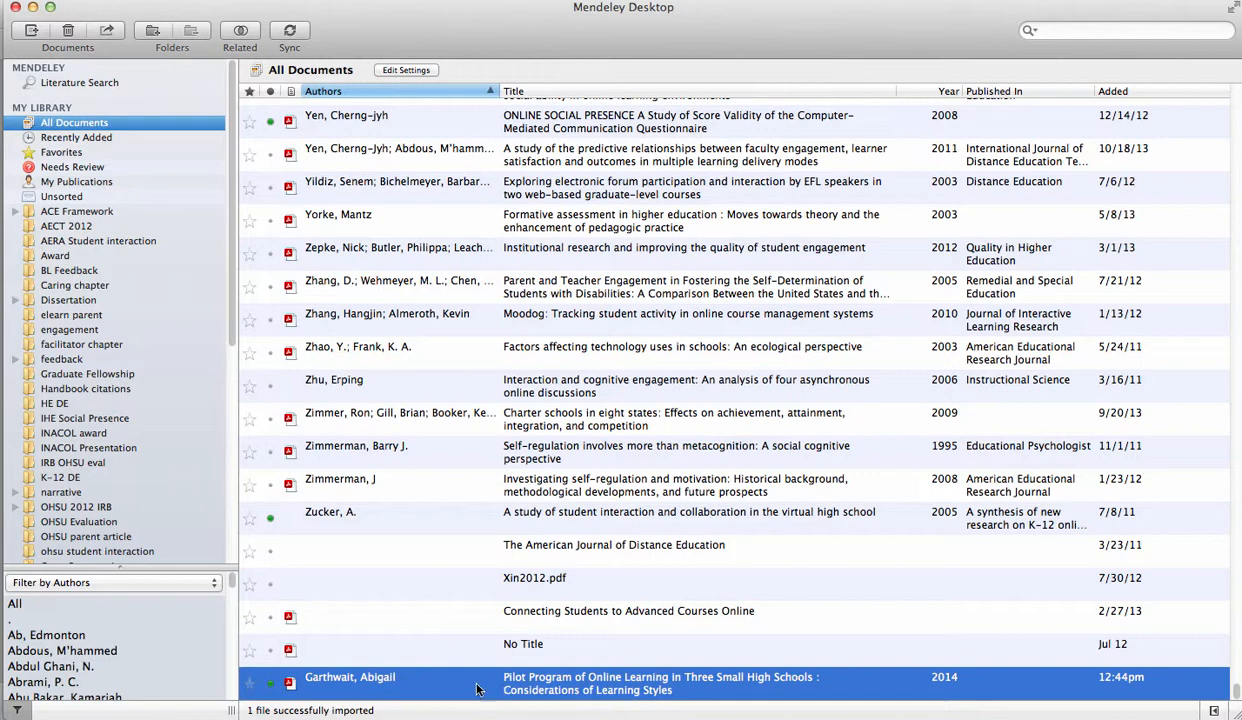
Open the imported Pilot Program article with its document details showing and set the journal to E-Learning.
double_click(395, 686)
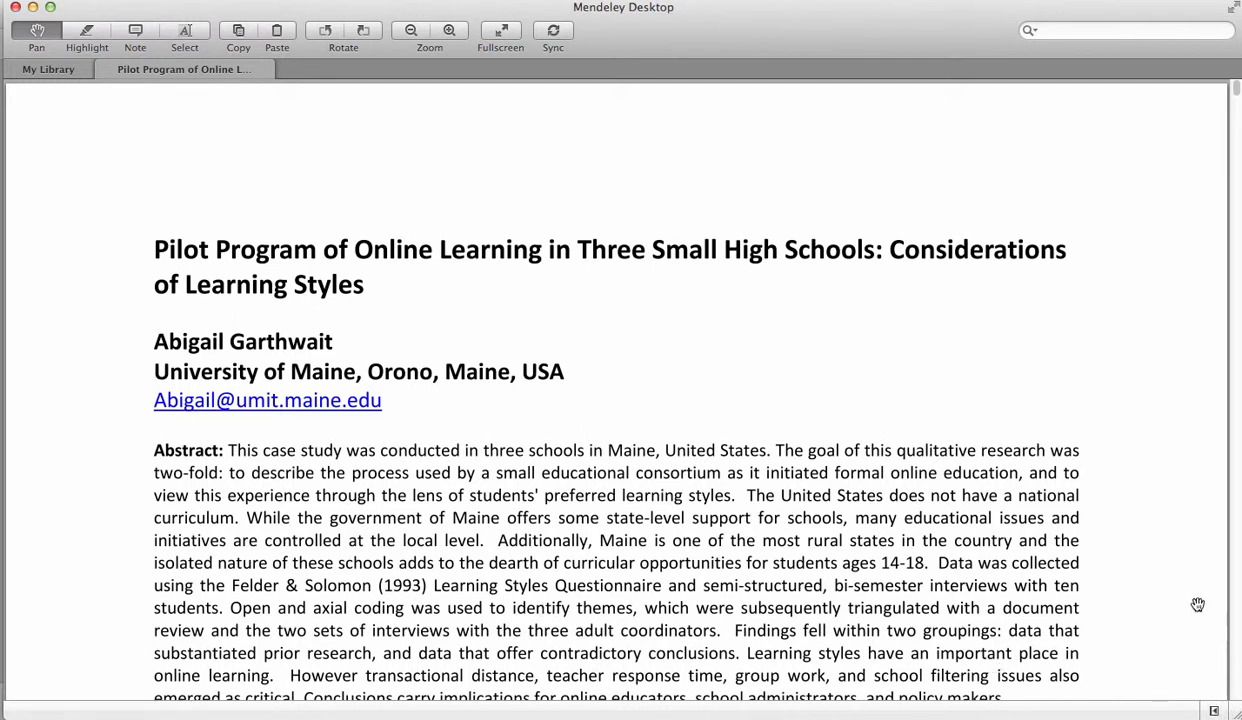
left_click(1215, 711)
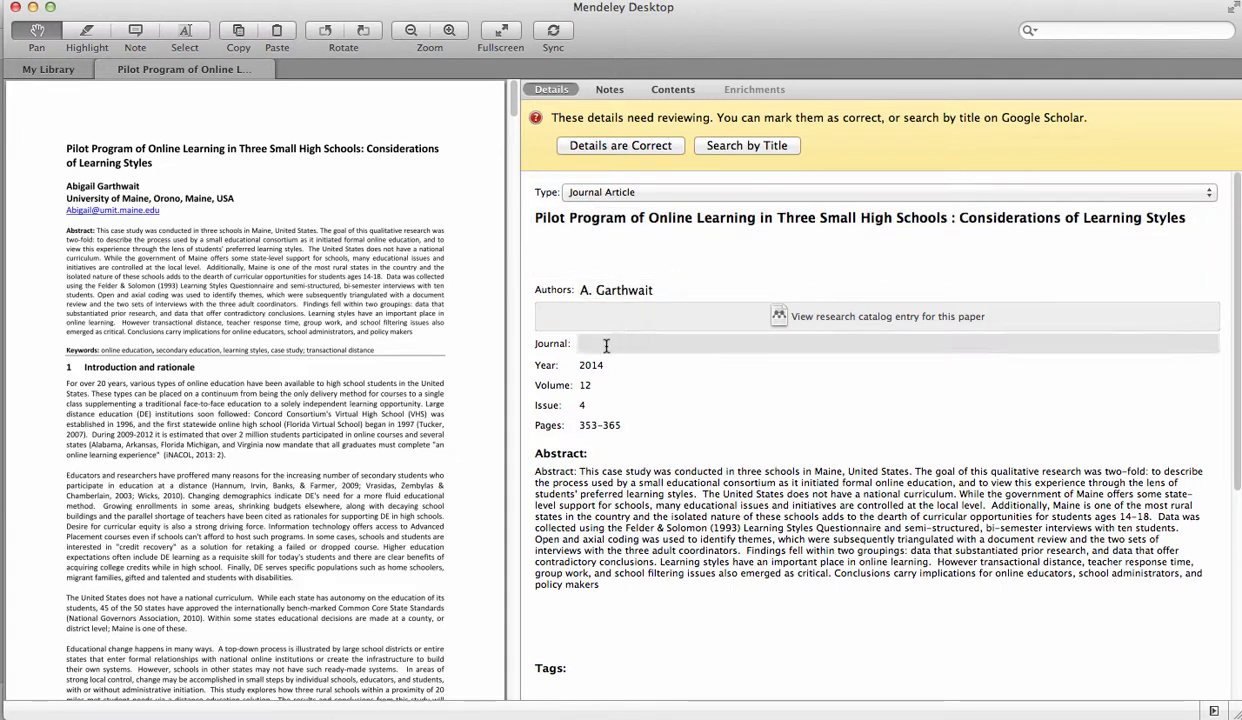
scroll(378, 344, "down", 10)
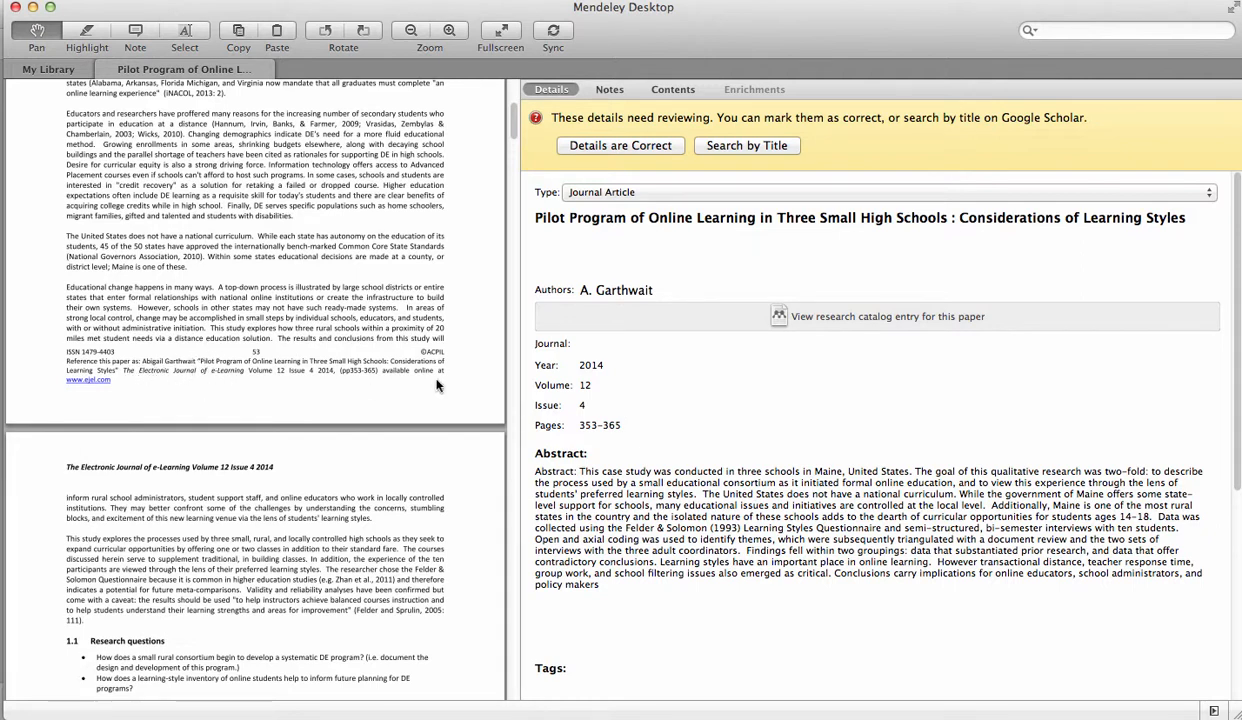
left_click(589, 344)
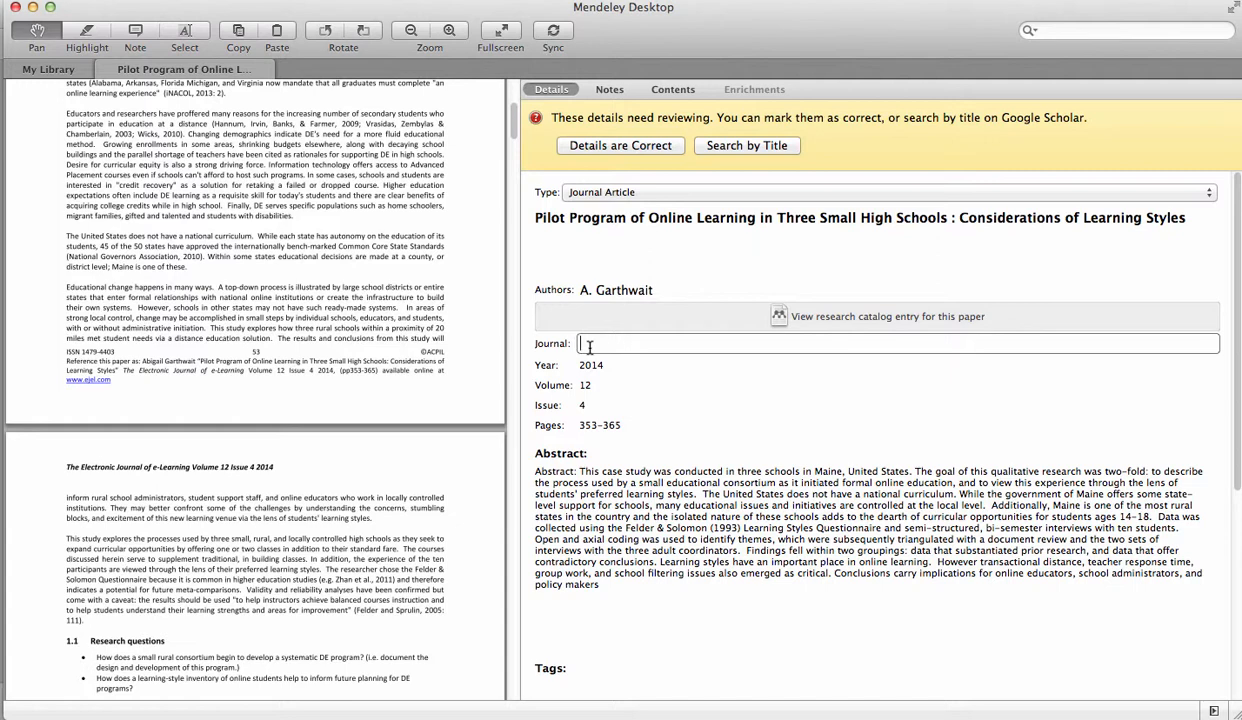
type("e-learnin")
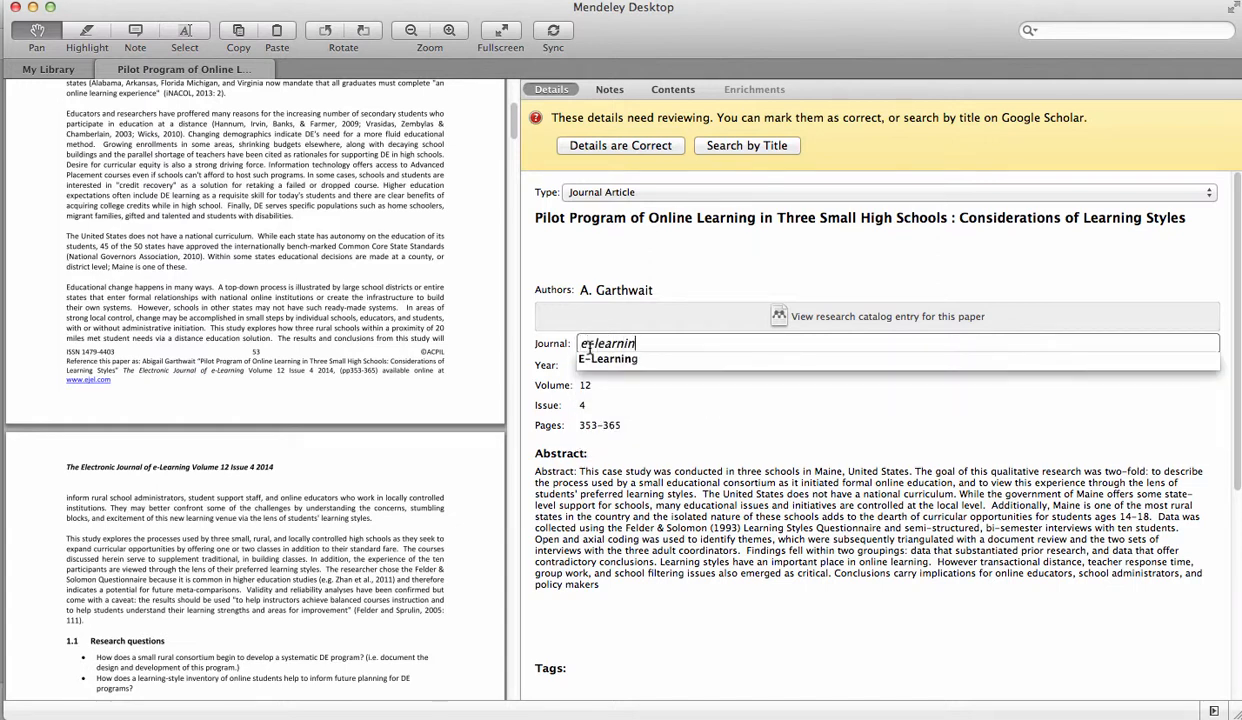
type("g")
left_click(603, 359)
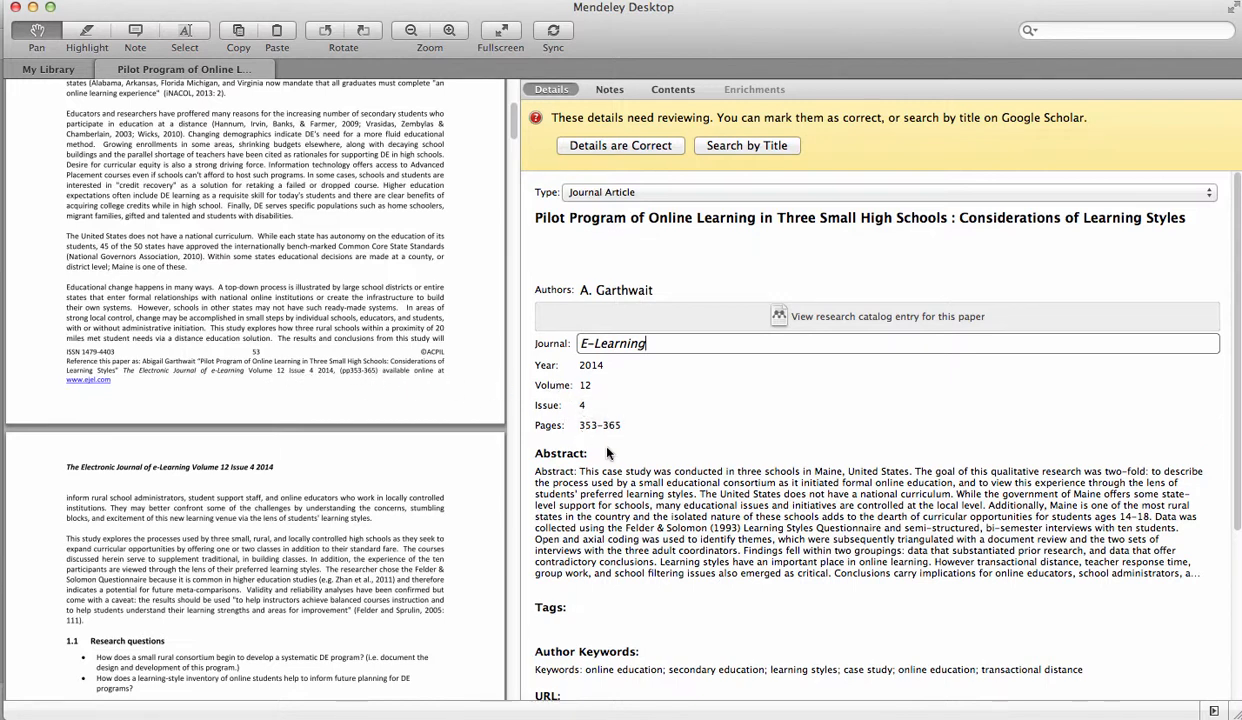
Change the article title to "Pilot program of online learning in three small high schools: Considerations of learning styles".
scroll(622, 456, "down", 3)
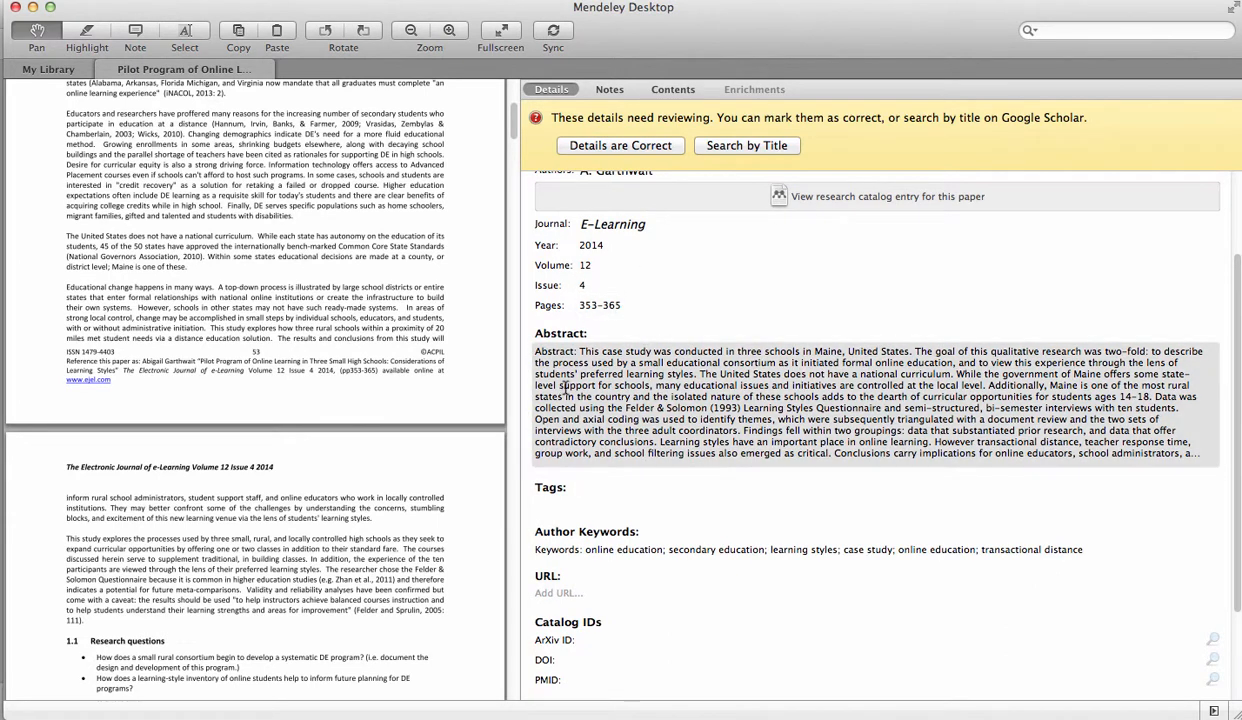
scroll(687, 436, "down", 3)
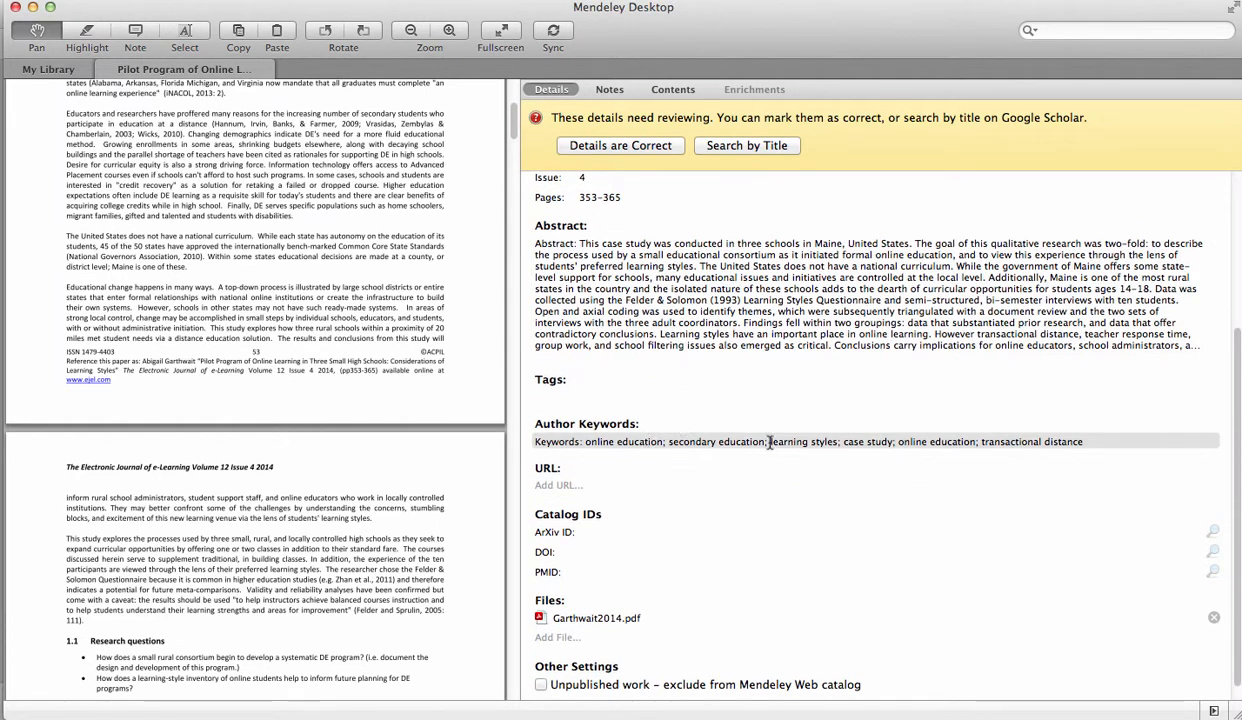
scroll(620, 437, "down", 1)
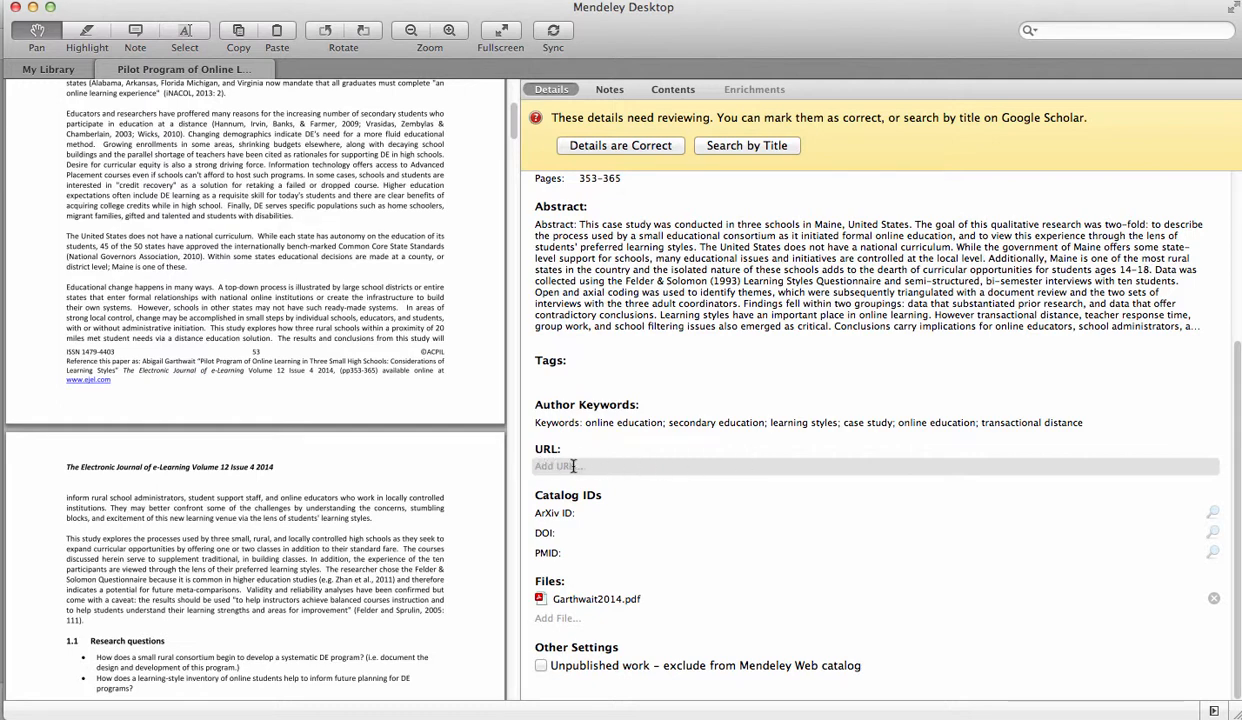
scroll(646, 368, "up", 5)
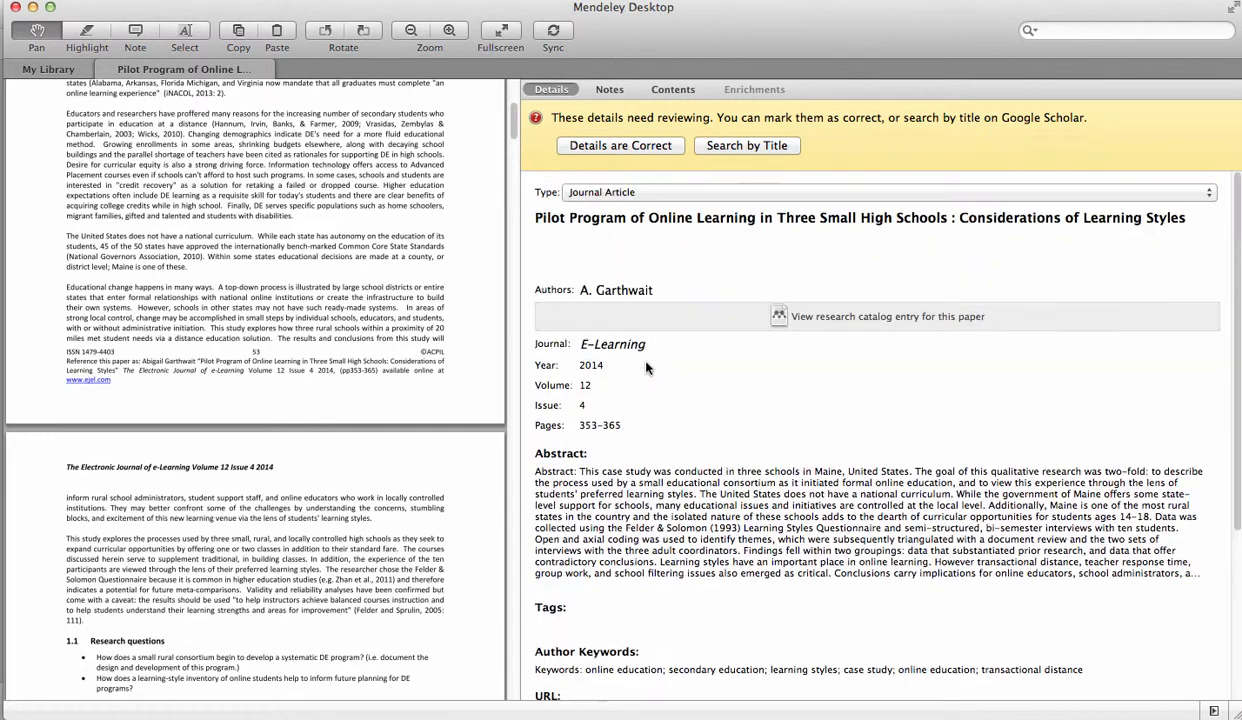
left_click(574, 217)
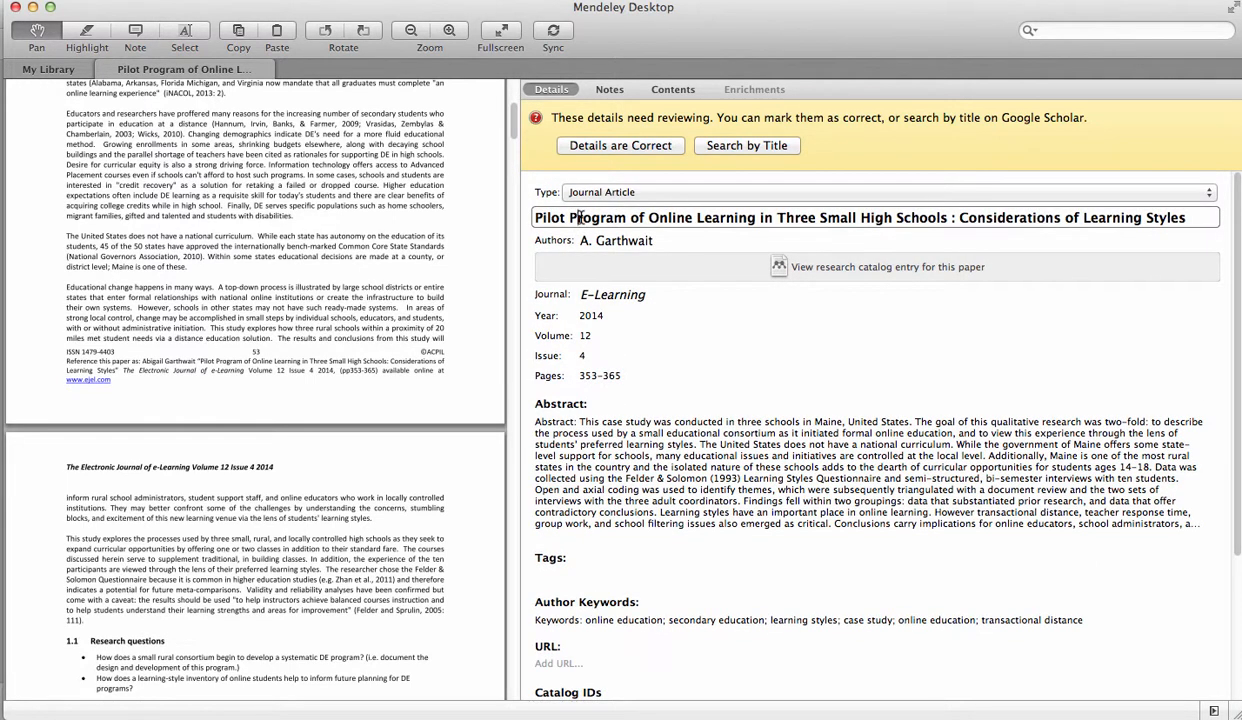
key("BackSpace")
type("p")
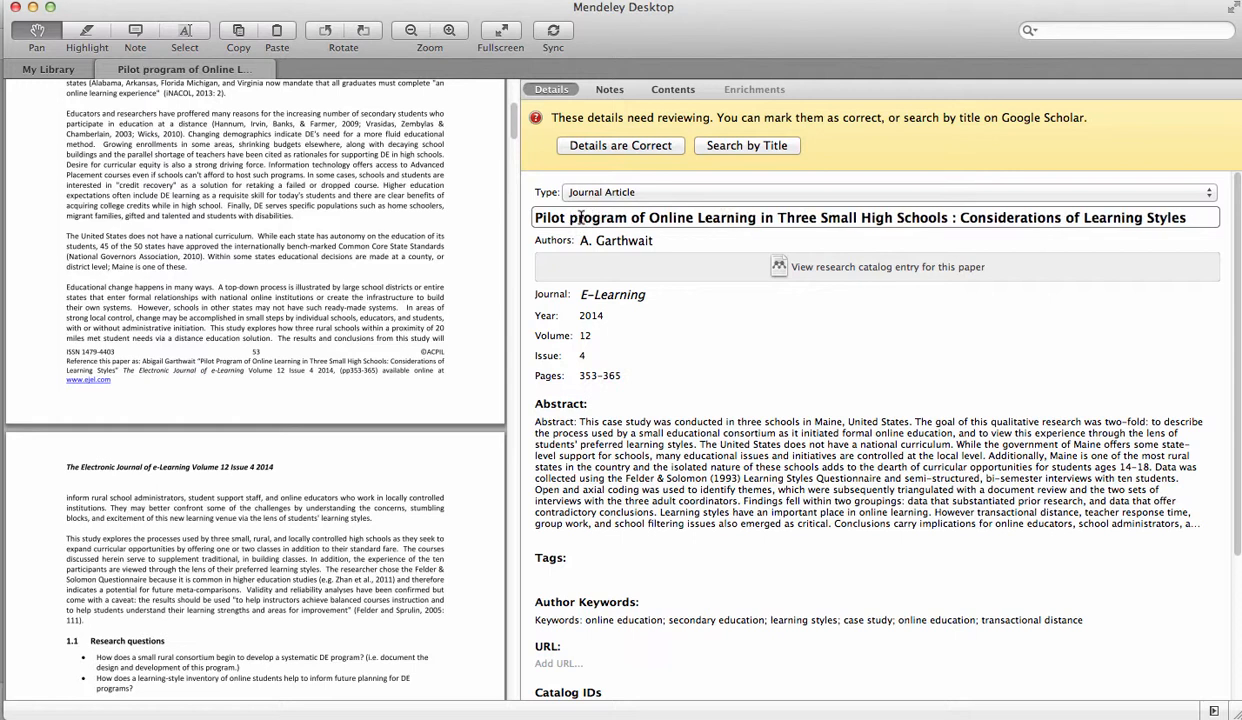
key("BackSpace")
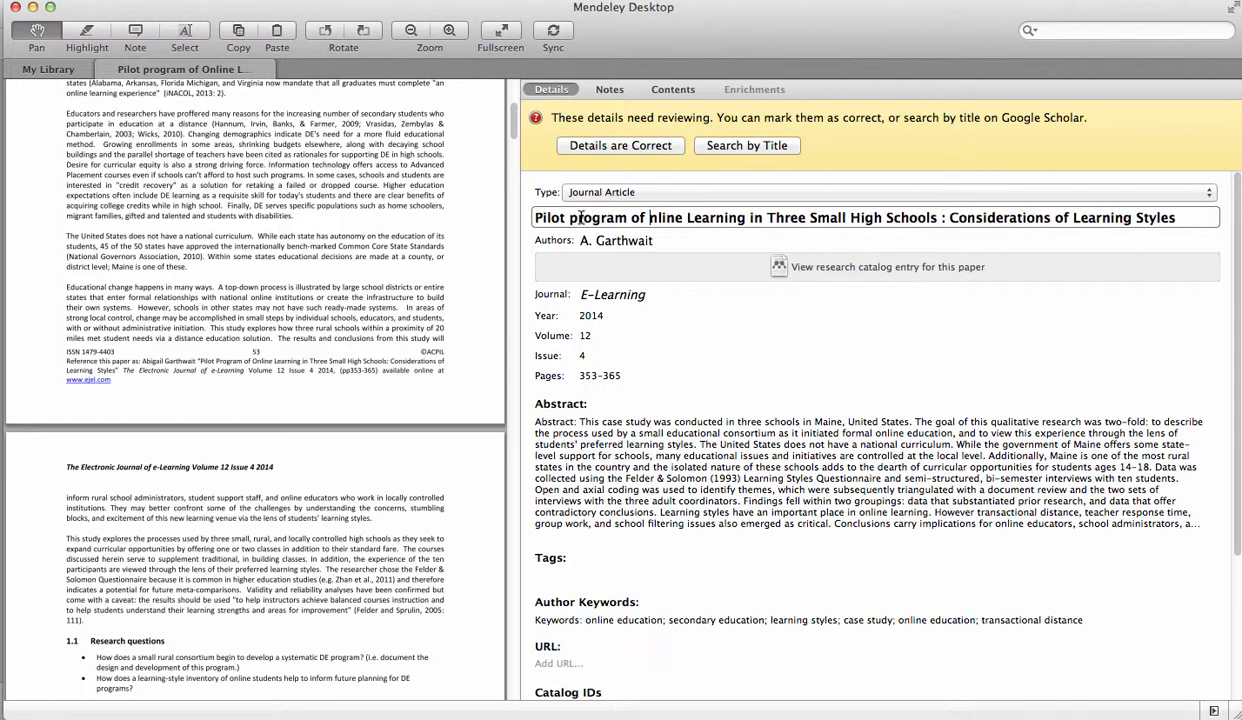
type("o")
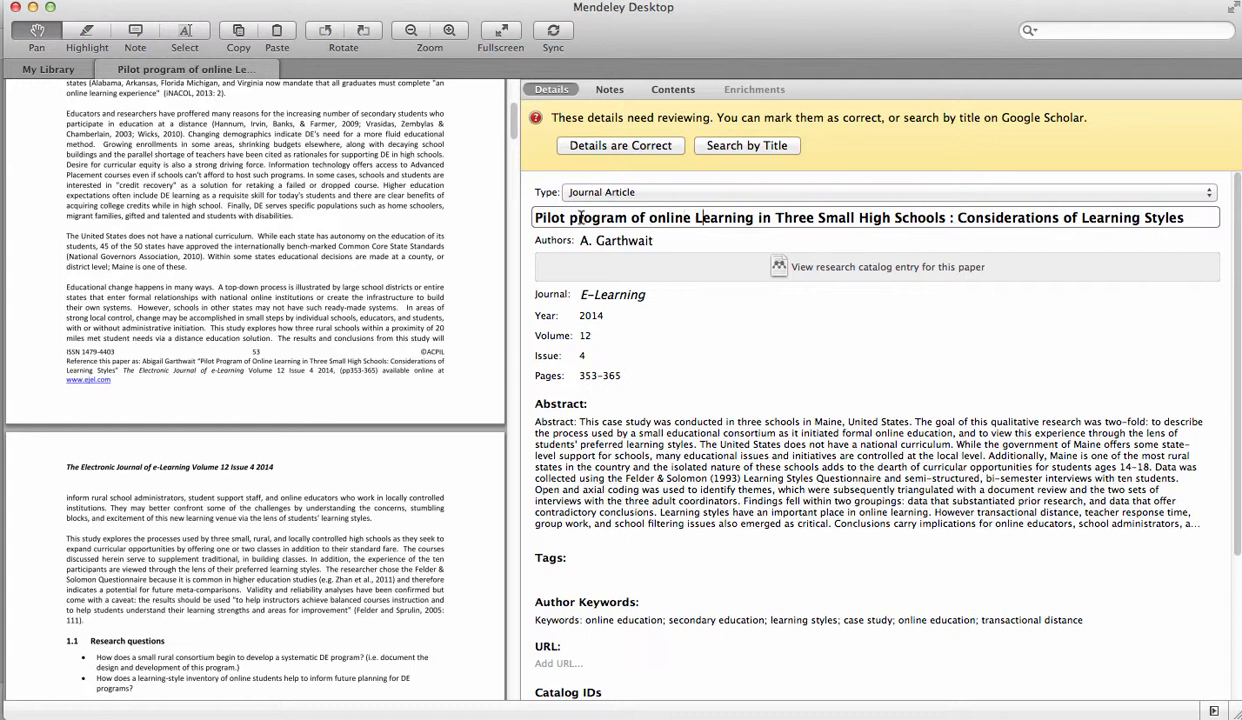
key("Delete")
type("l")
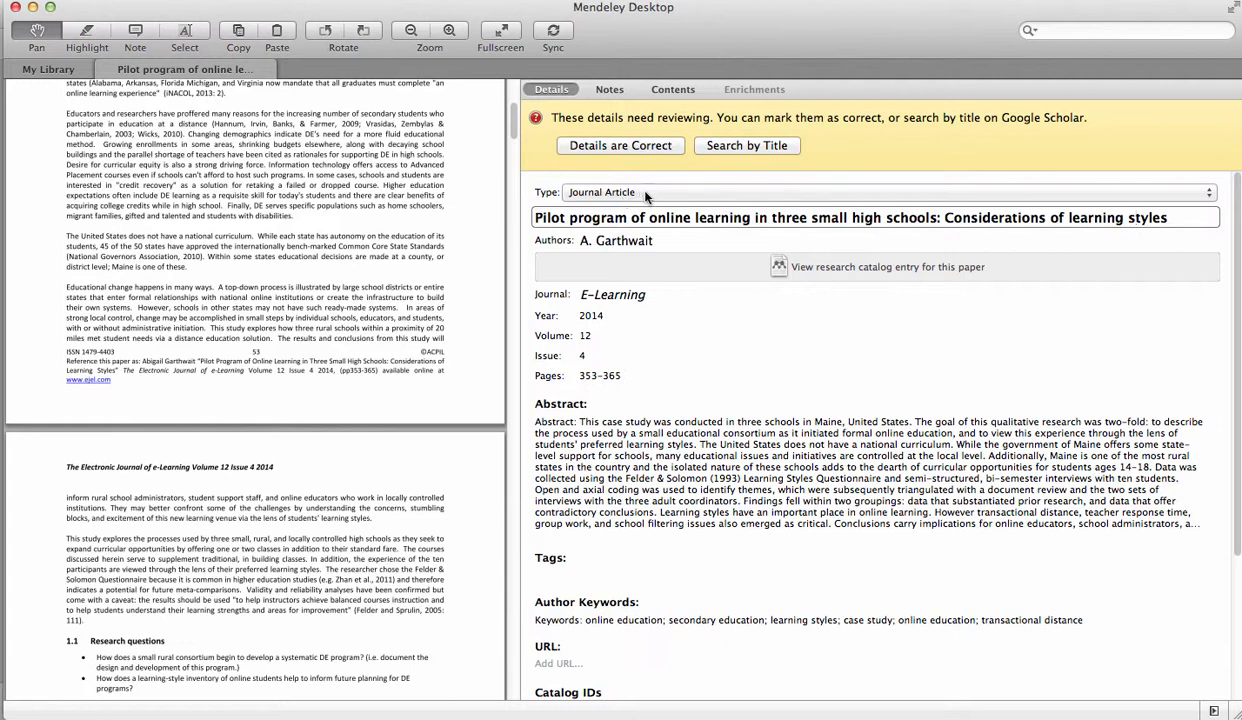
left_click(1209, 193)
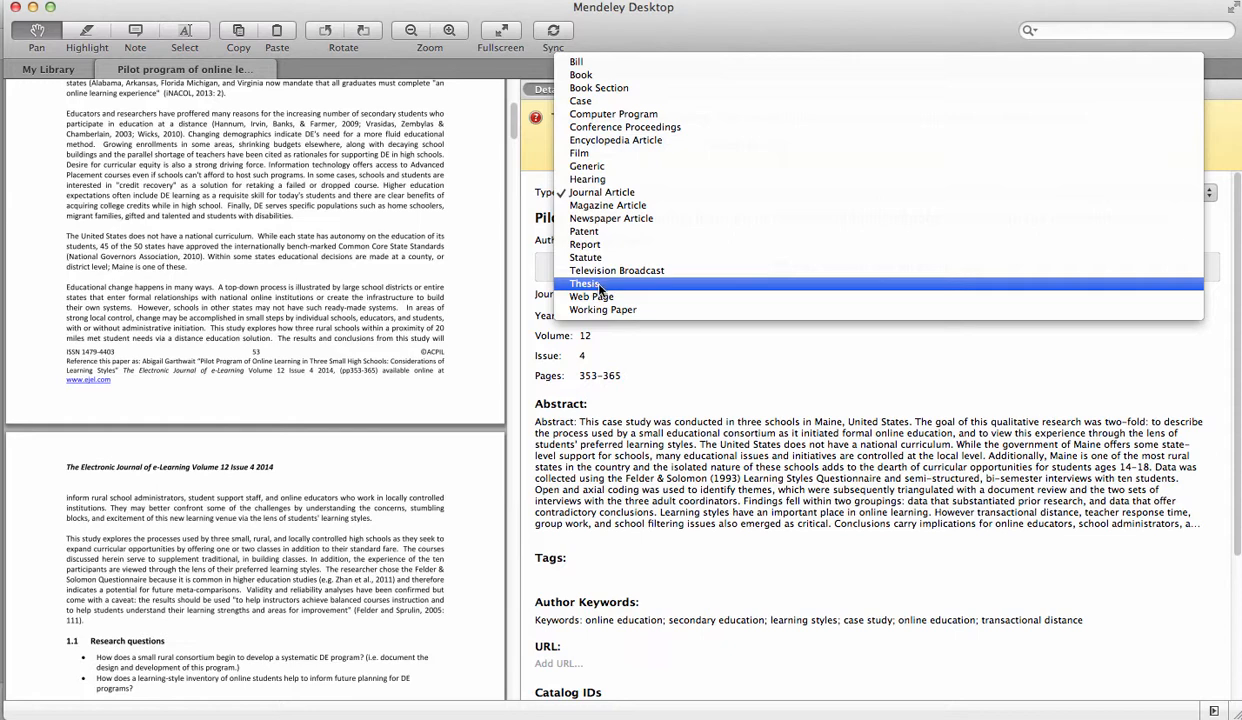
left_click(715, 424)
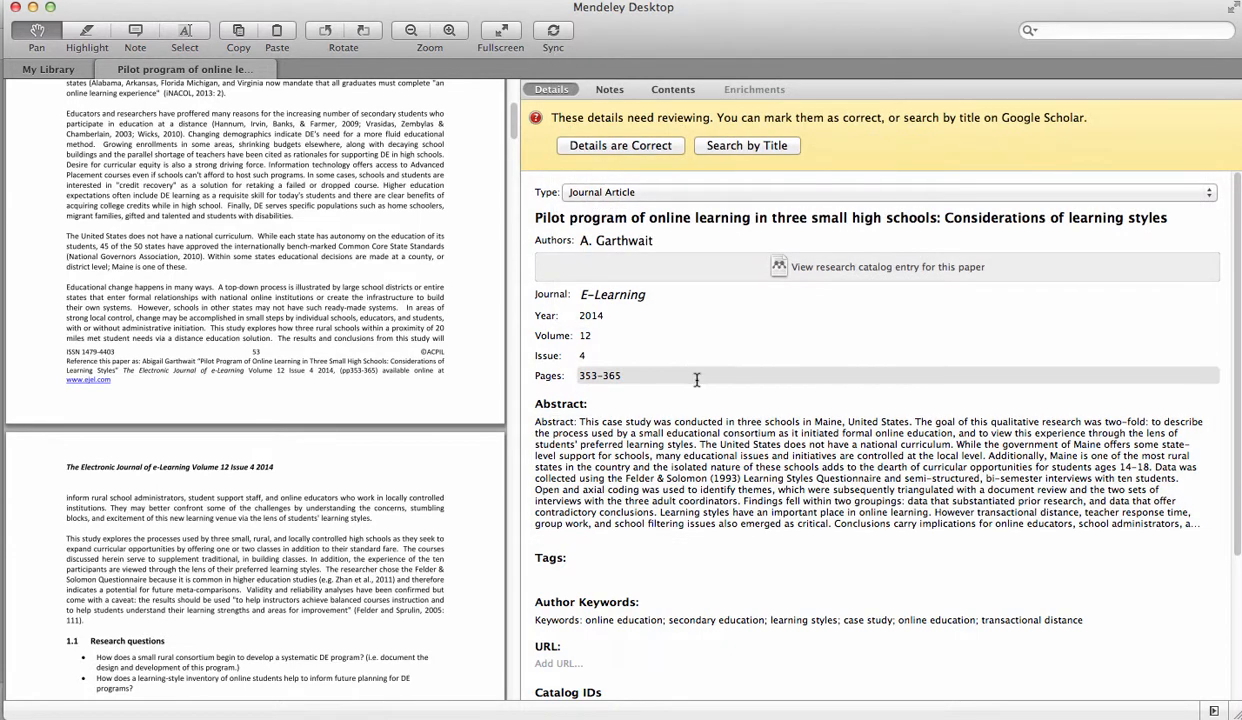
left_click(641, 192)
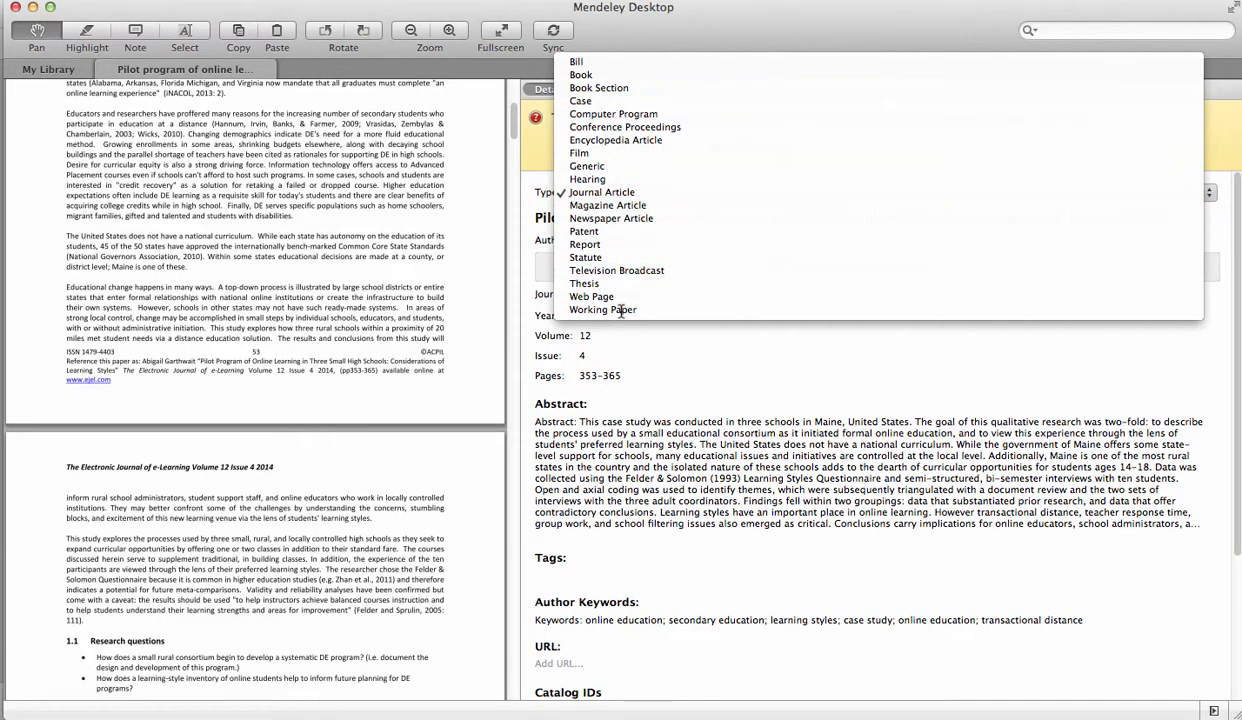
left_click(792, 362)
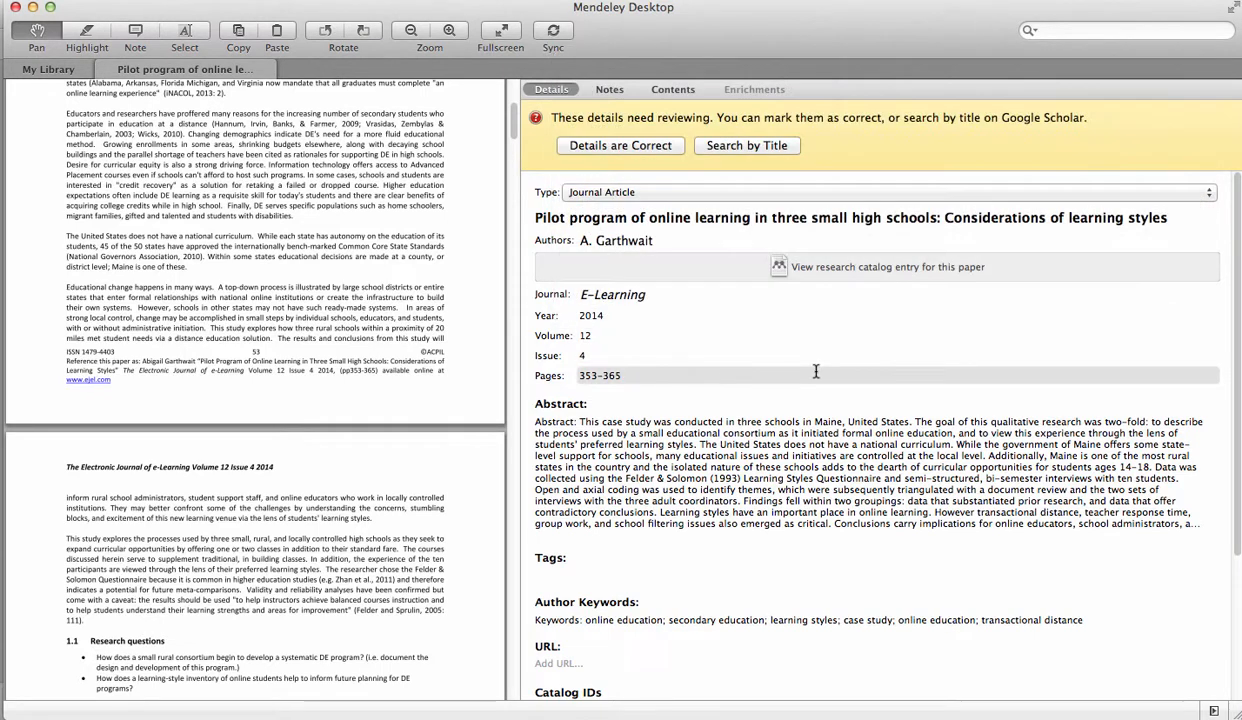
Mark the article's details as correct and collapse them so the PDF fills the window.
left_click(598, 146)
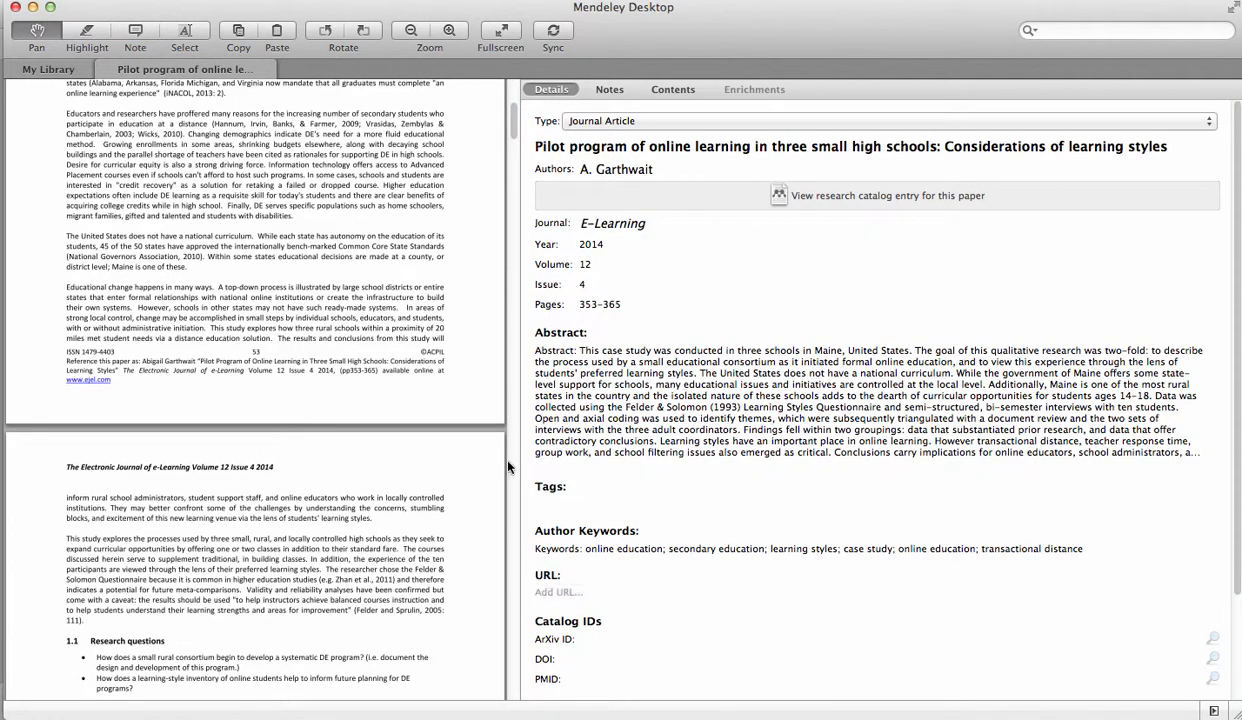
left_click_drag(519, 461, 1068, 485)
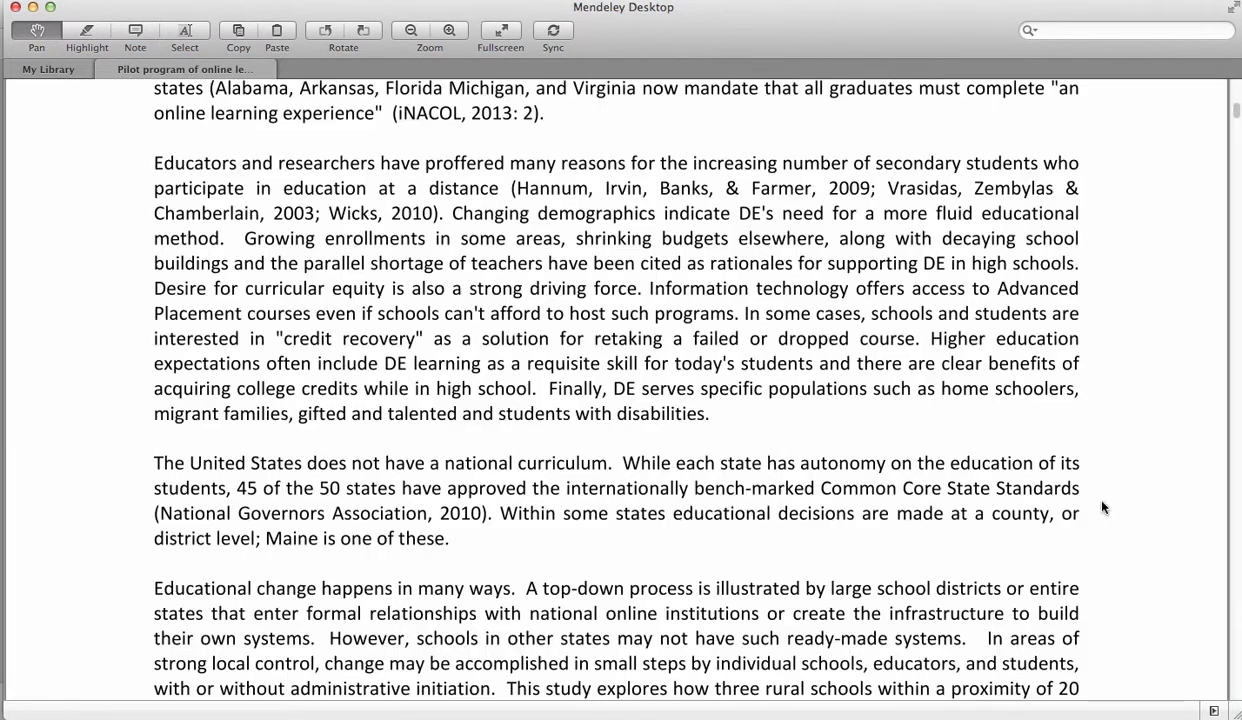
Highlight the abstract's opening from "This case study was conducted" through "students' preferred learn" on the first page.
scroll(572, 420, "up", 10)
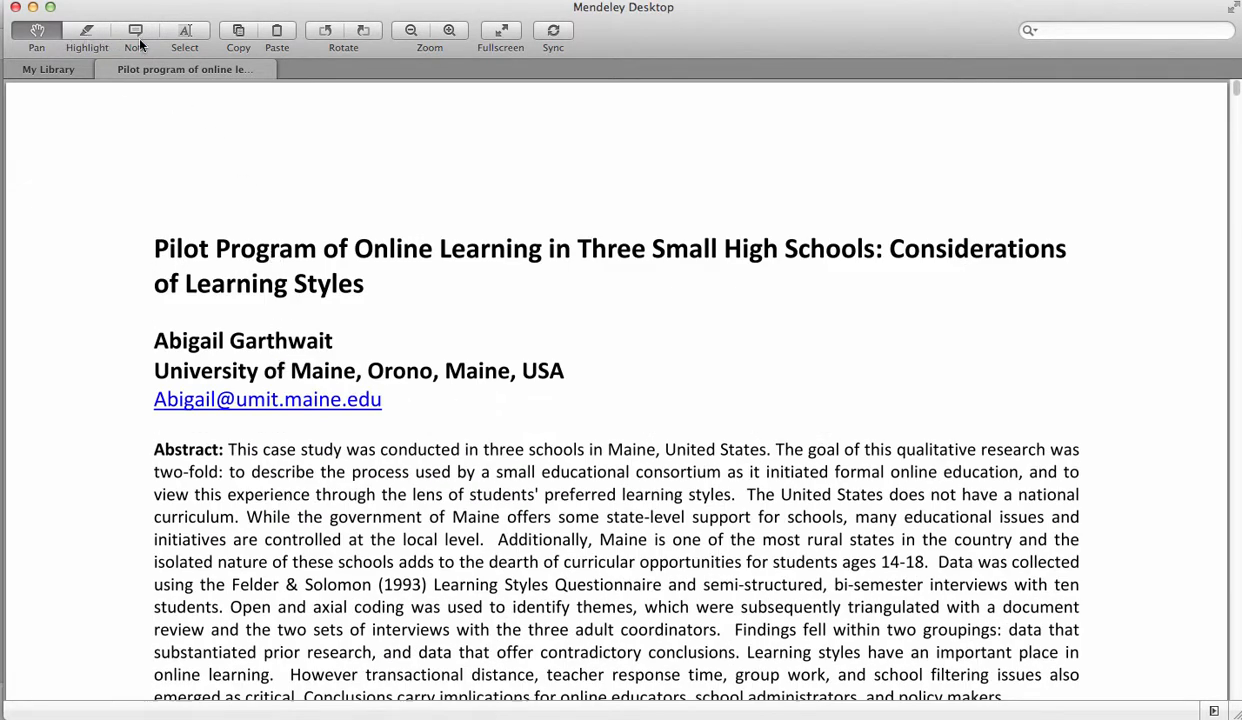
left_click(87, 38)
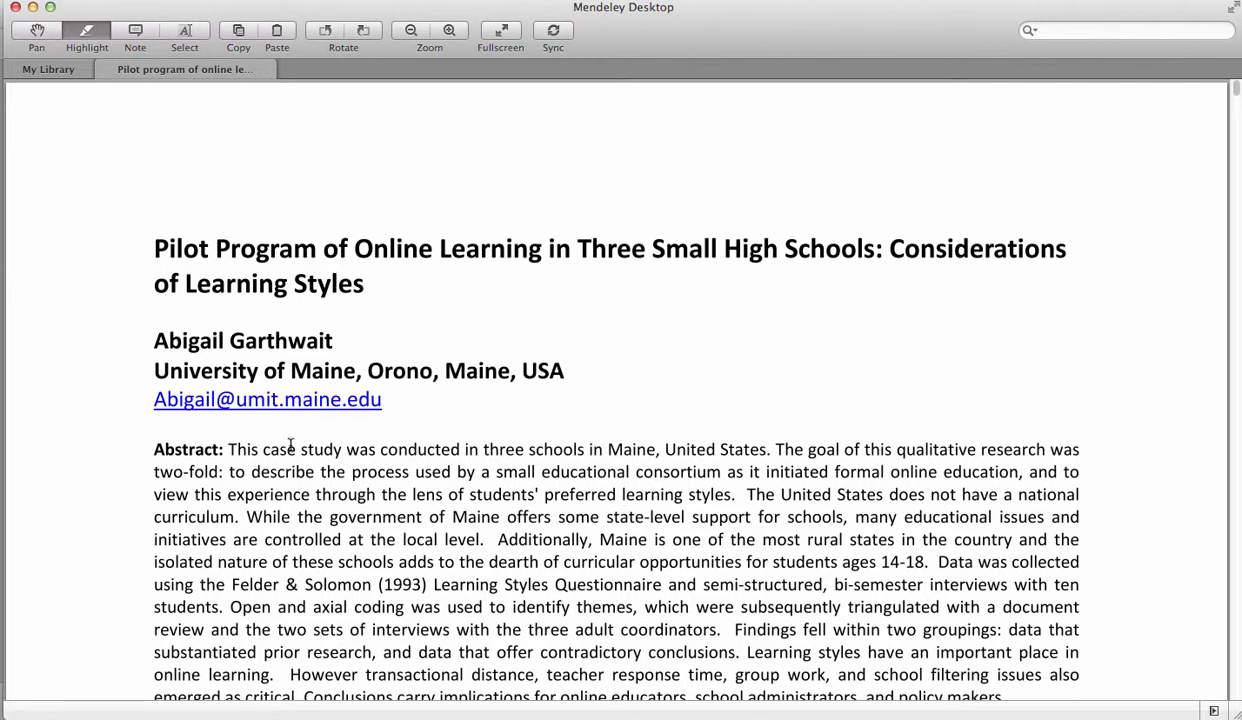
left_click_drag(224, 449, 655, 494)
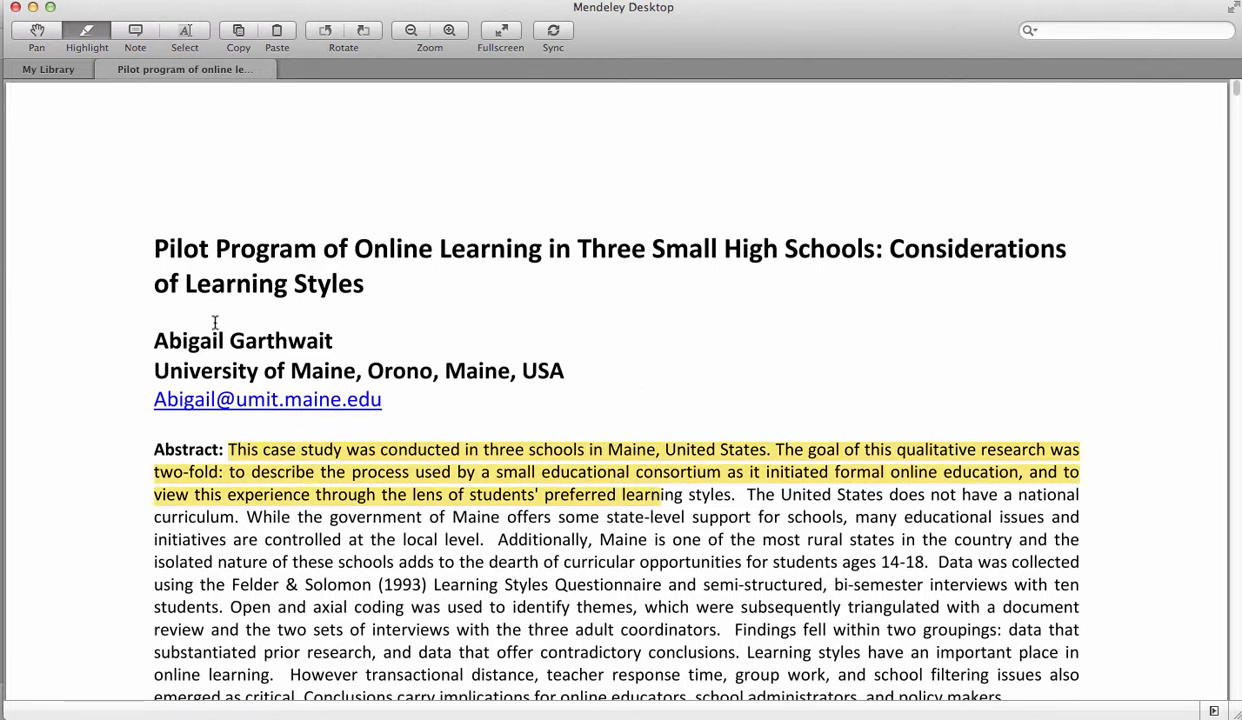
Add a sticky note reading "this looks interesting" just above the abstract and close it.
left_click(138, 33)
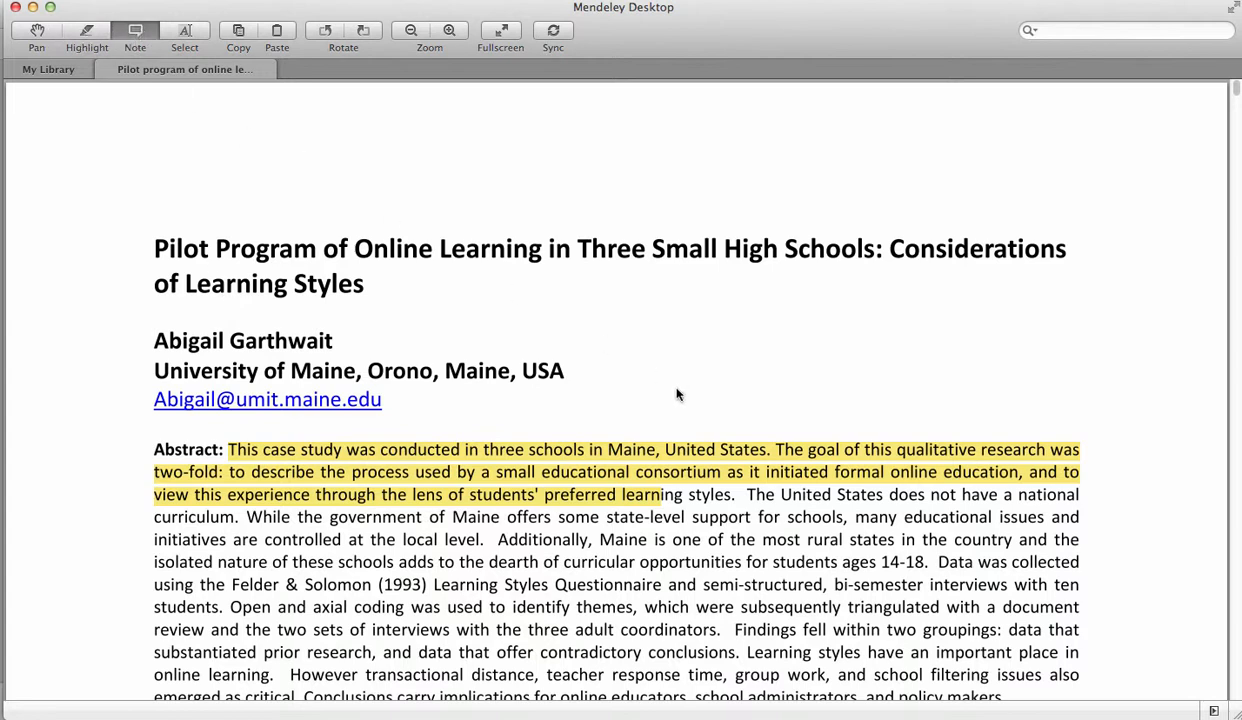
left_click(574, 413)
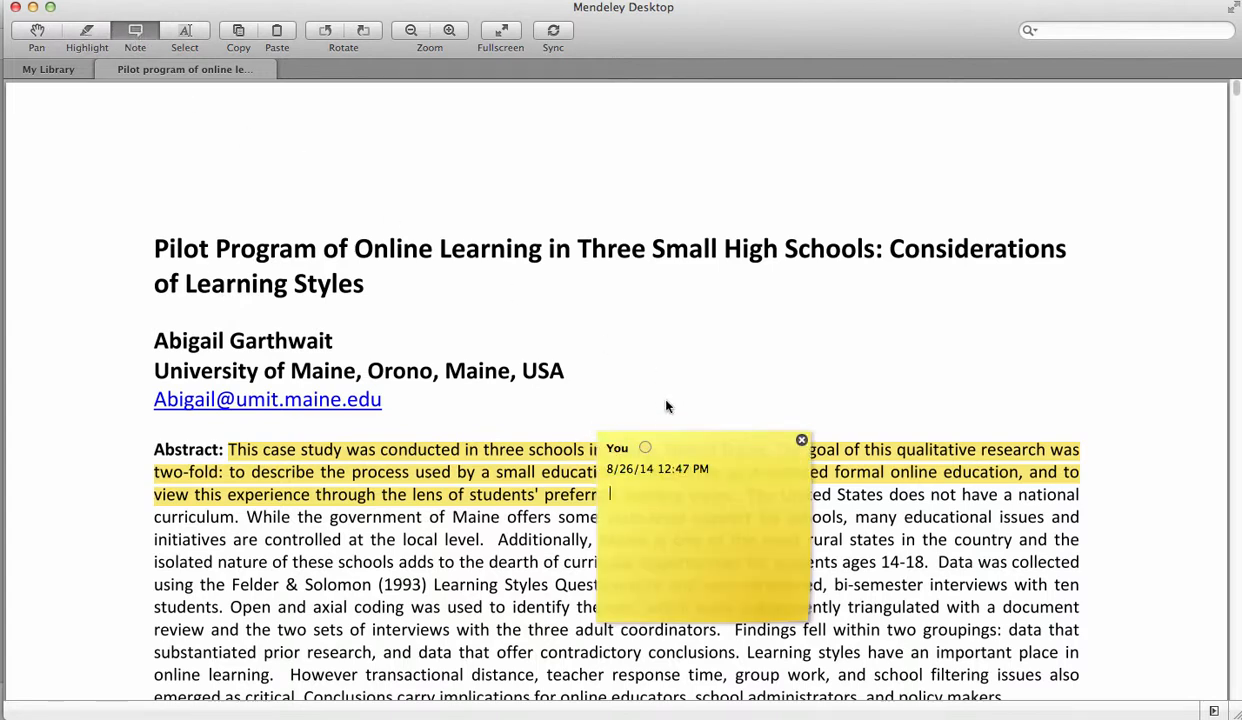
type("this looks interesting!")
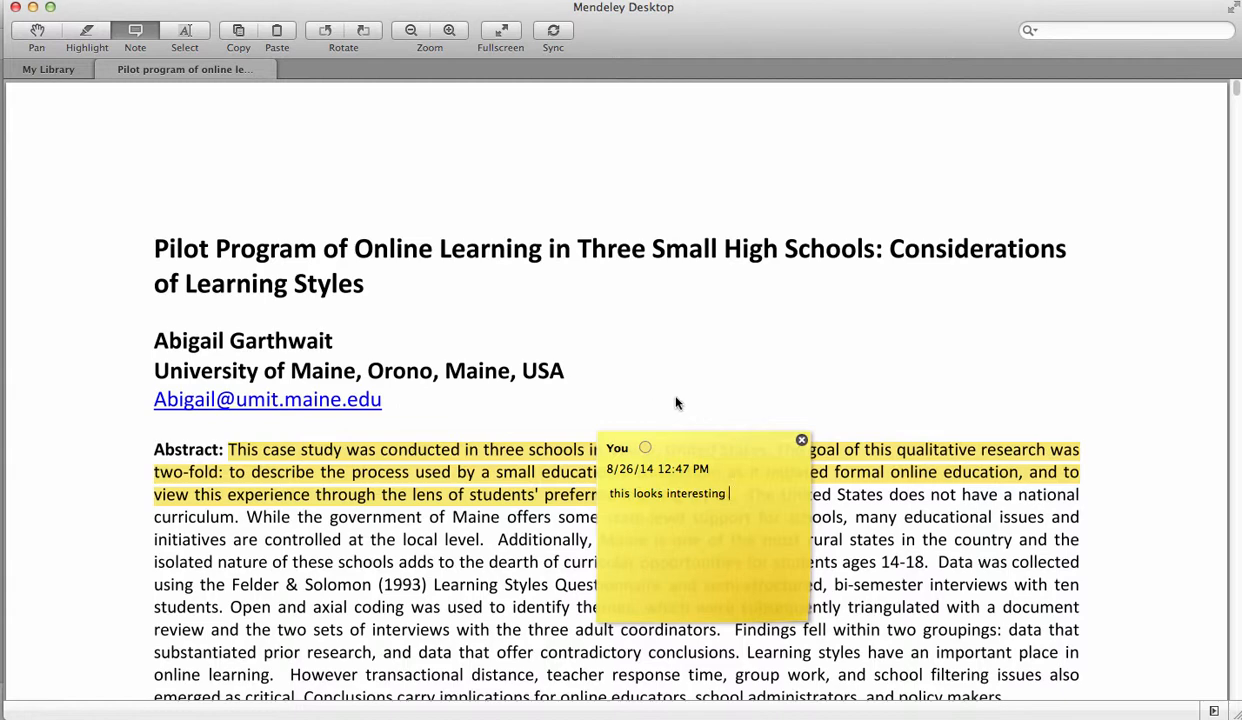
left_click(769, 450)
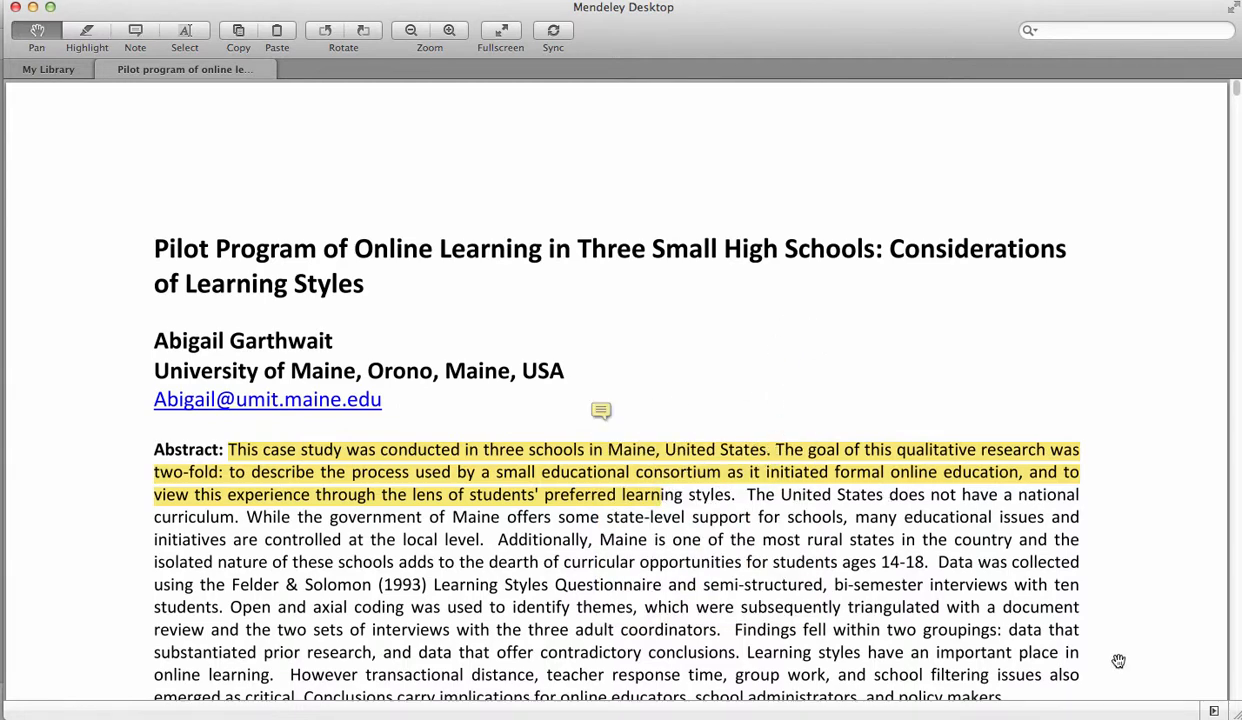
Show the article's notes and annotations beside the PDF and open the sticky note on page 1.
left_click(1215, 712)
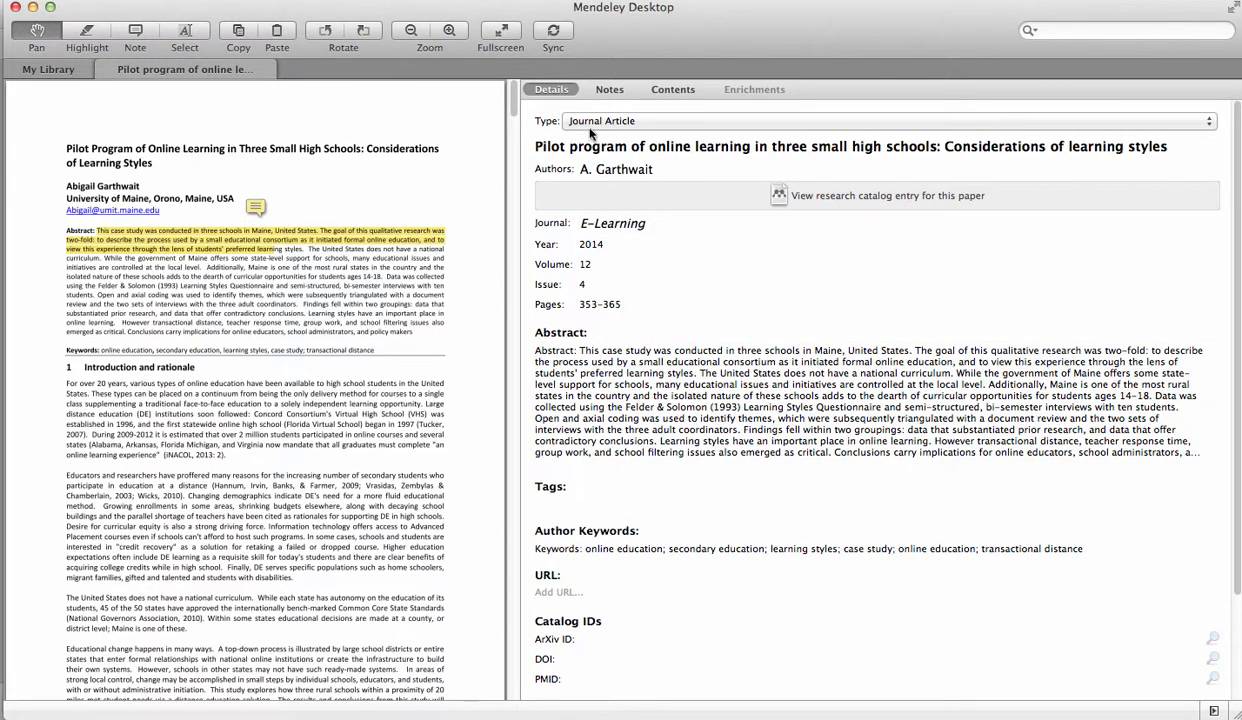
left_click(592, 88)
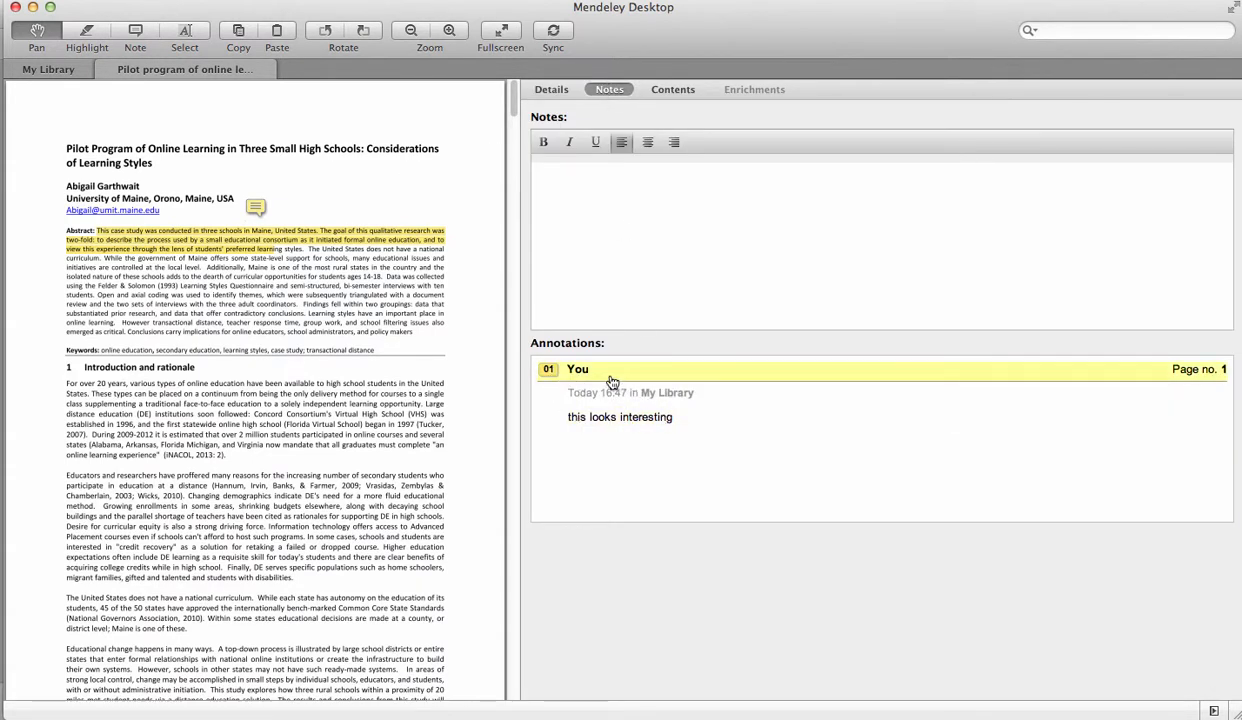
left_click(565, 368)
left_click(200, 318)
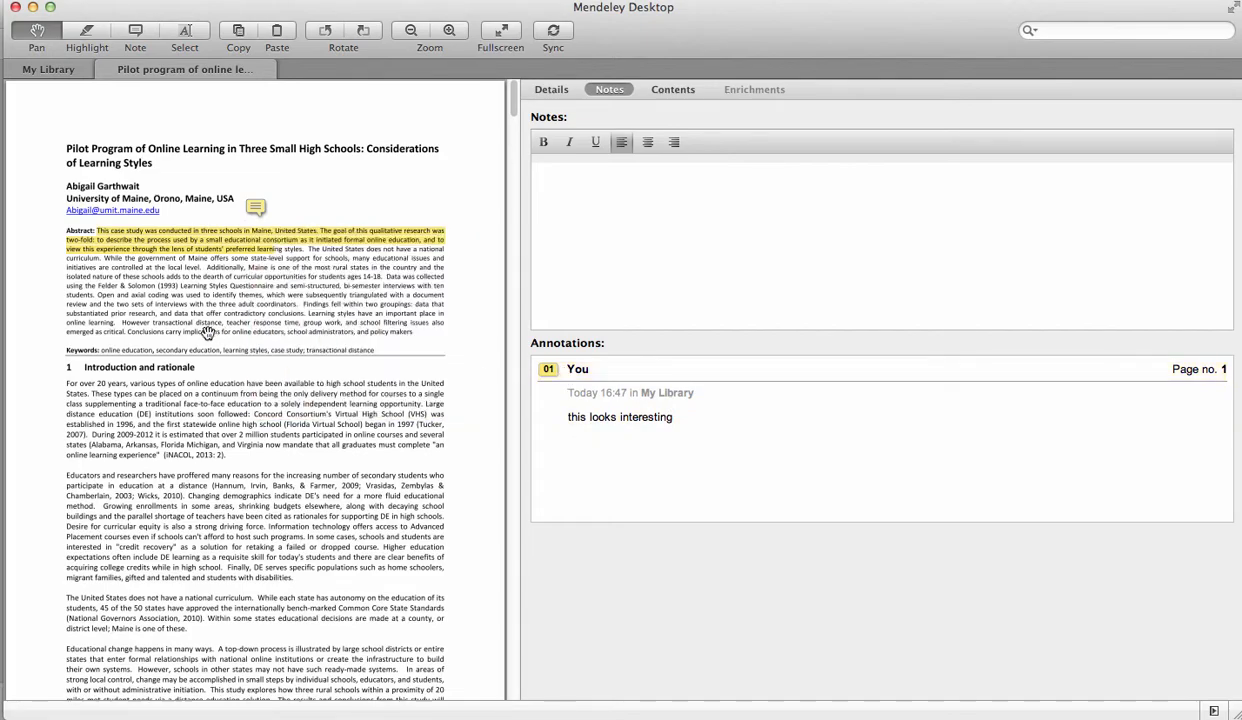
scroll(200, 318, "down", 20)
left_click(600, 383)
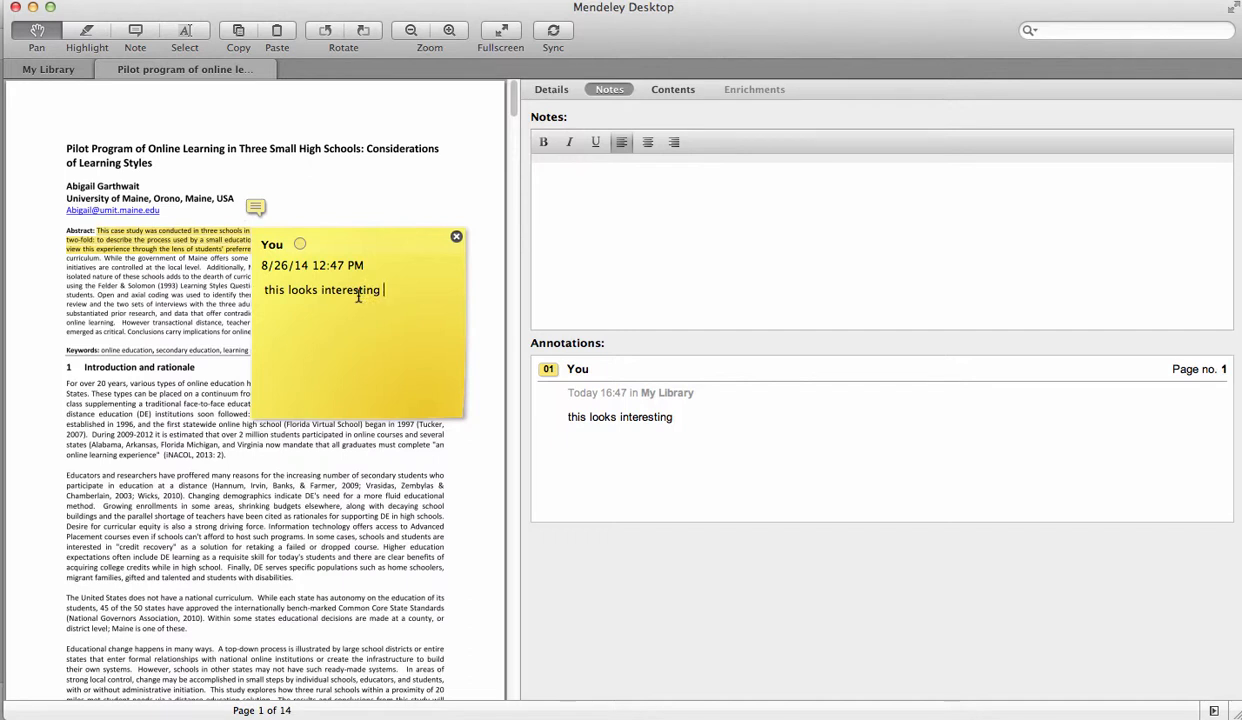
left_click(552, 177)
Search the article text for "blended learning".
left_click(1063, 31)
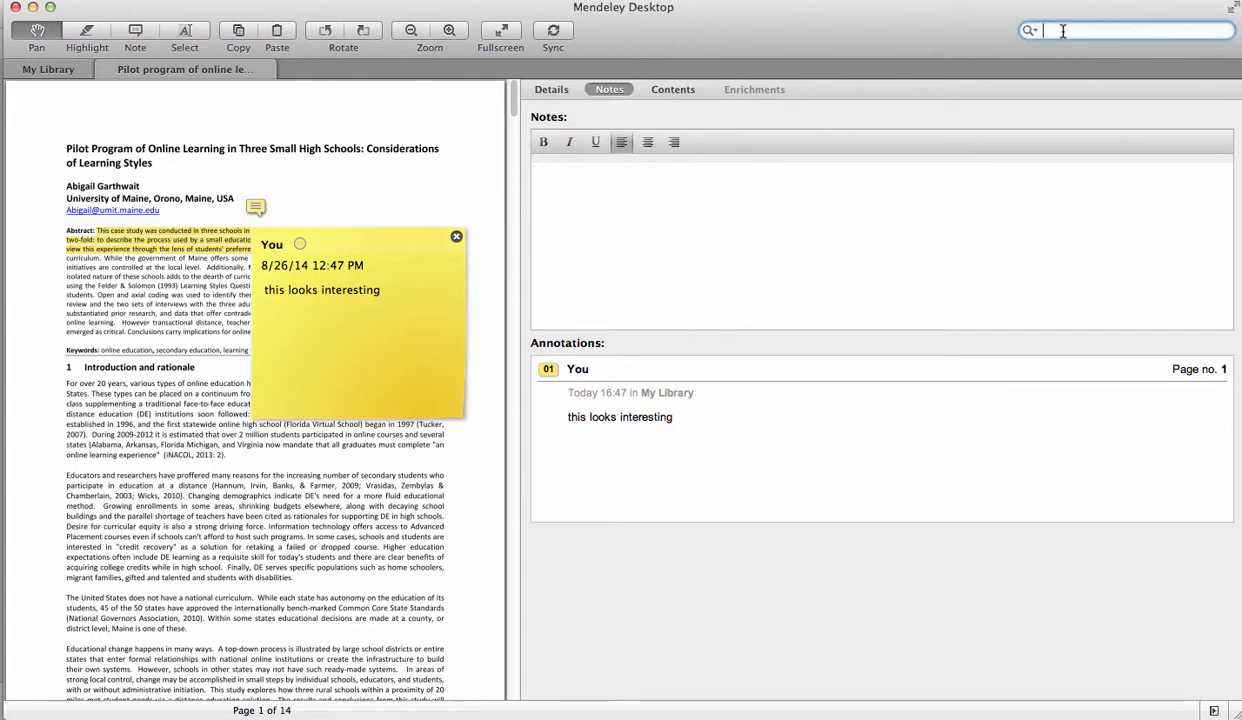
type("blend")
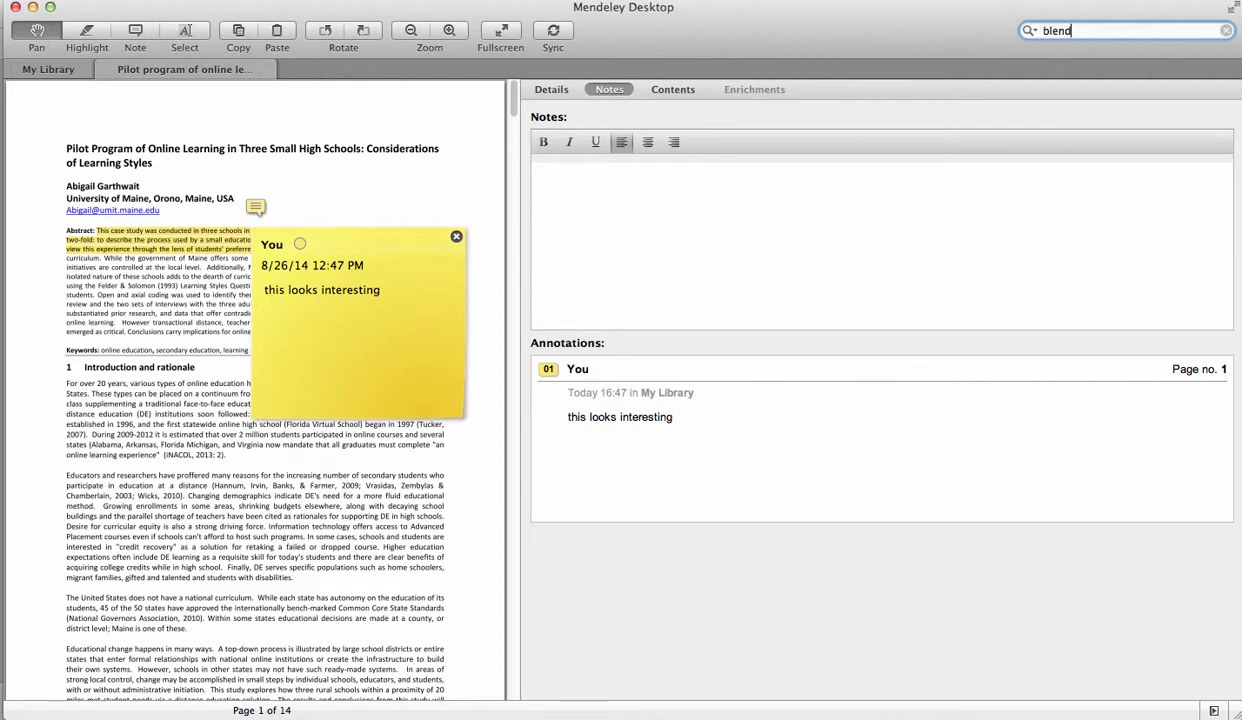
type("ed learn")
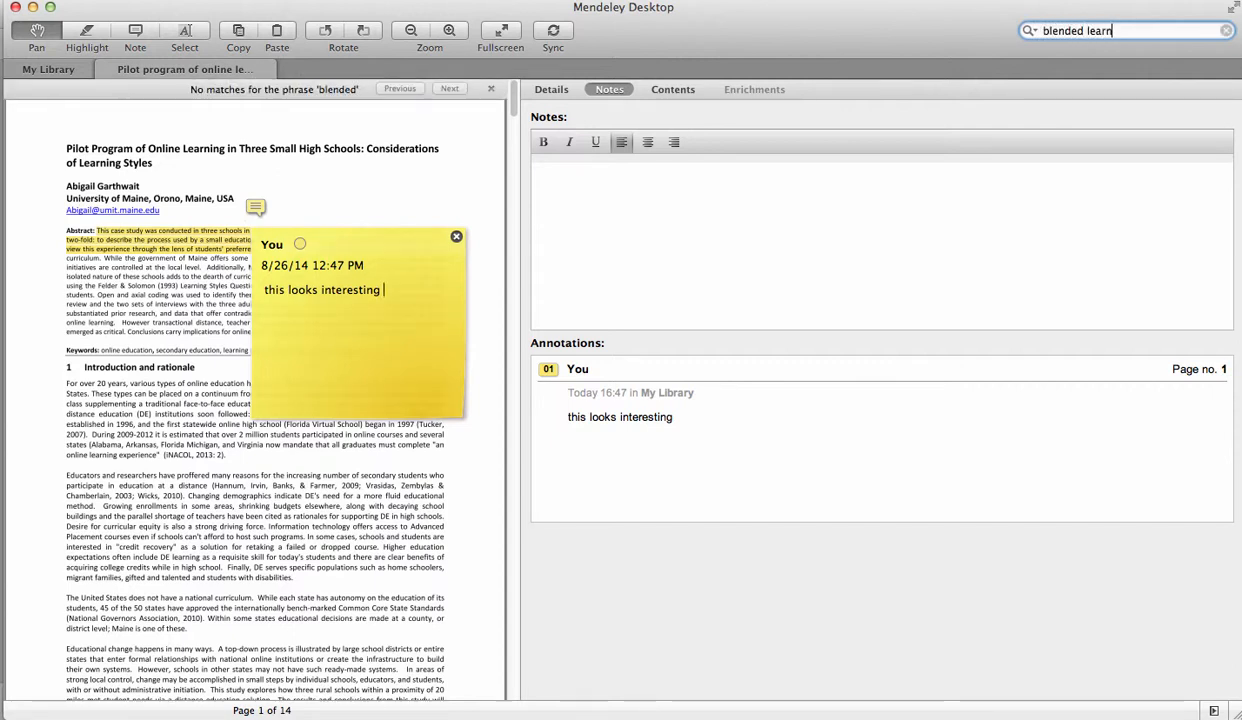
type("ing")
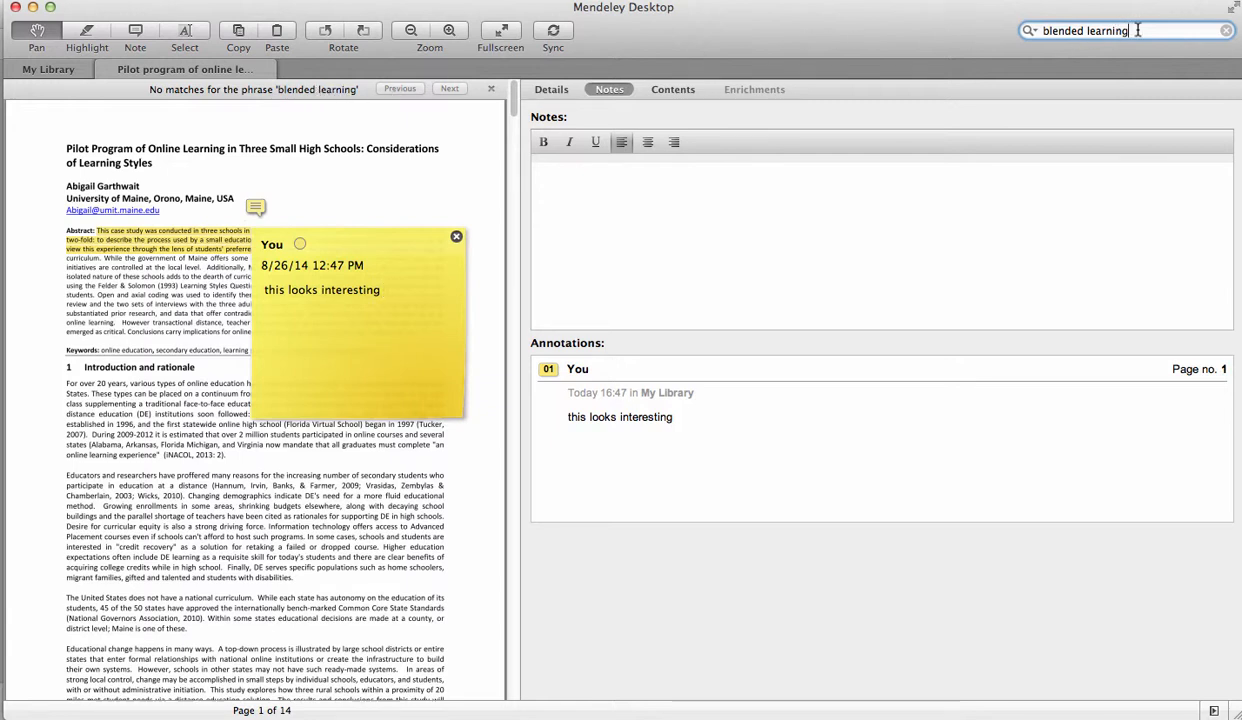
Search the article for "online" instead and widen the PDF until it fills the window.
left_click_drag(1136, 32, 982, 34)
type("online")
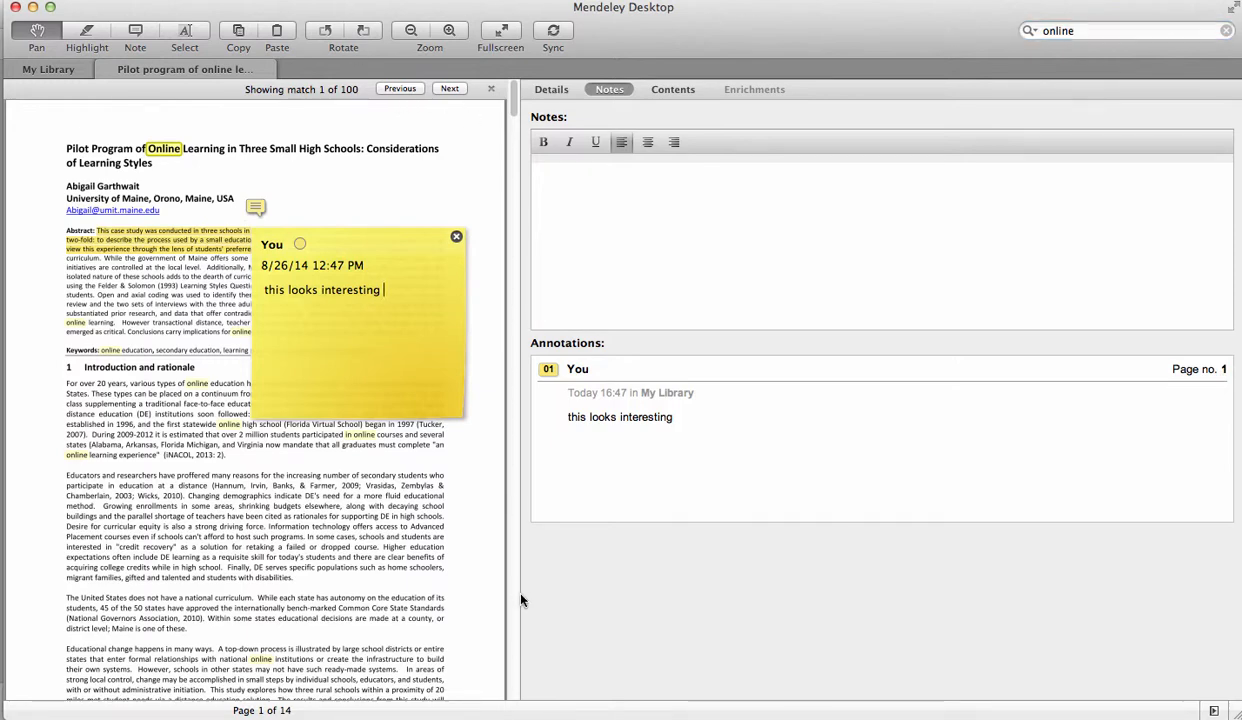
left_click_drag(521, 598, 1150, 608)
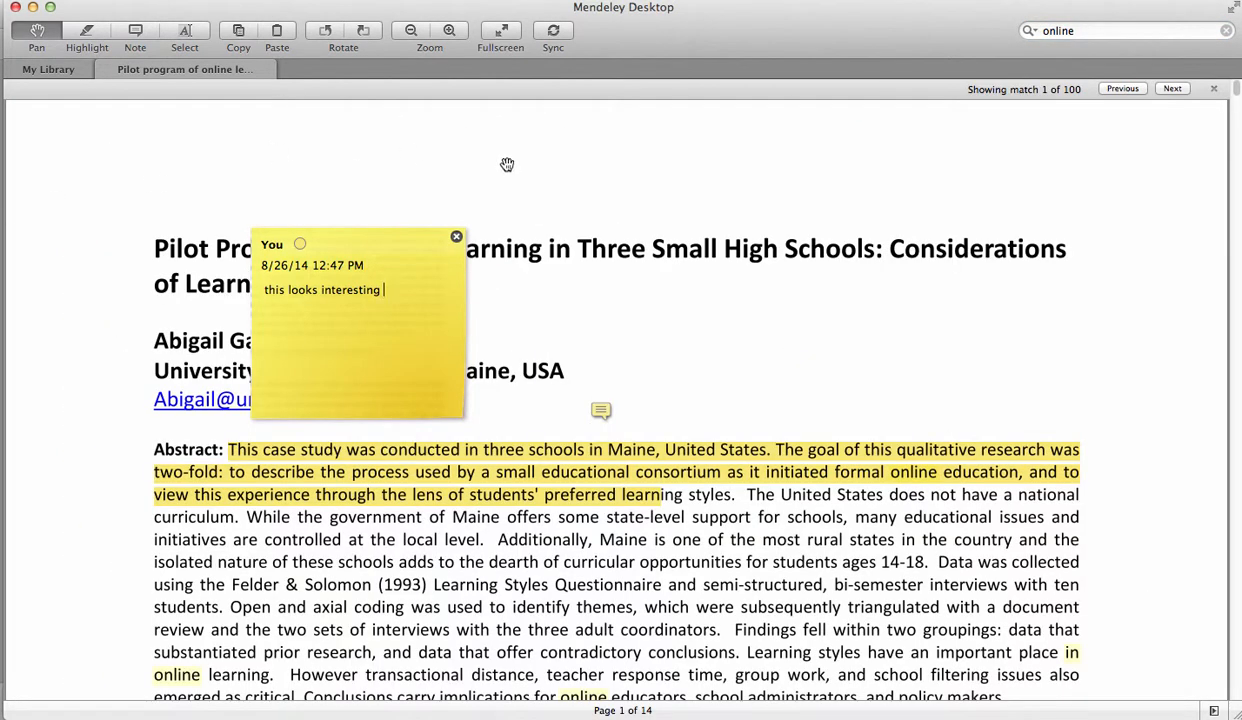
Close the open sticky note and step forward through the "online" matches to the ninth one.
left_click(1171, 89)
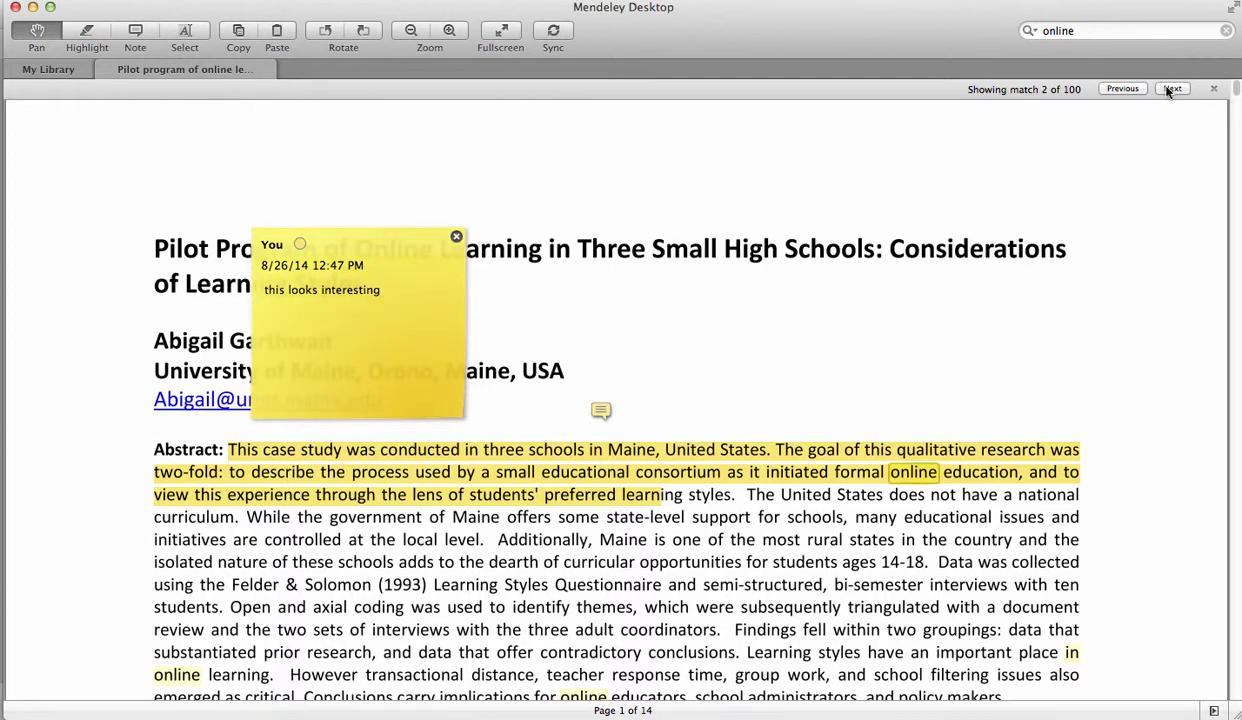
left_click(454, 236)
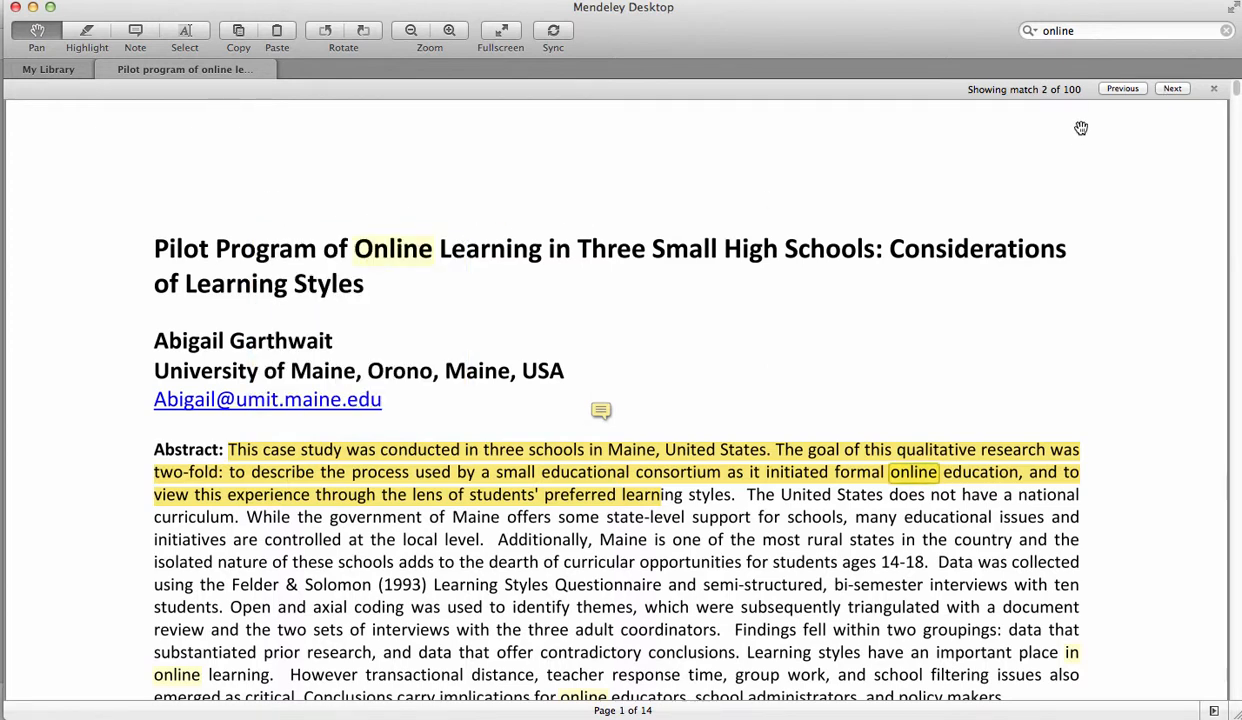
left_click(1171, 89)
left_click(1171, 89)
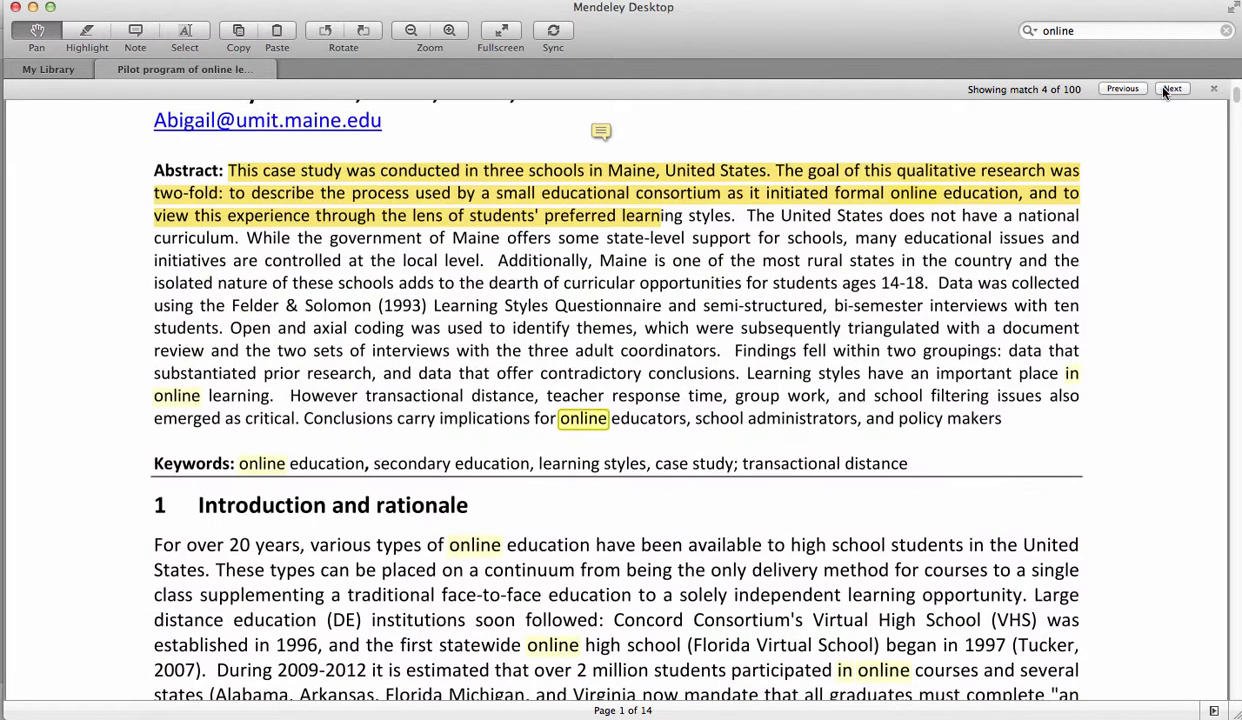
left_click(1171, 89)
left_click(1171, 89)
left_click(1166, 90)
left_click(1166, 90)
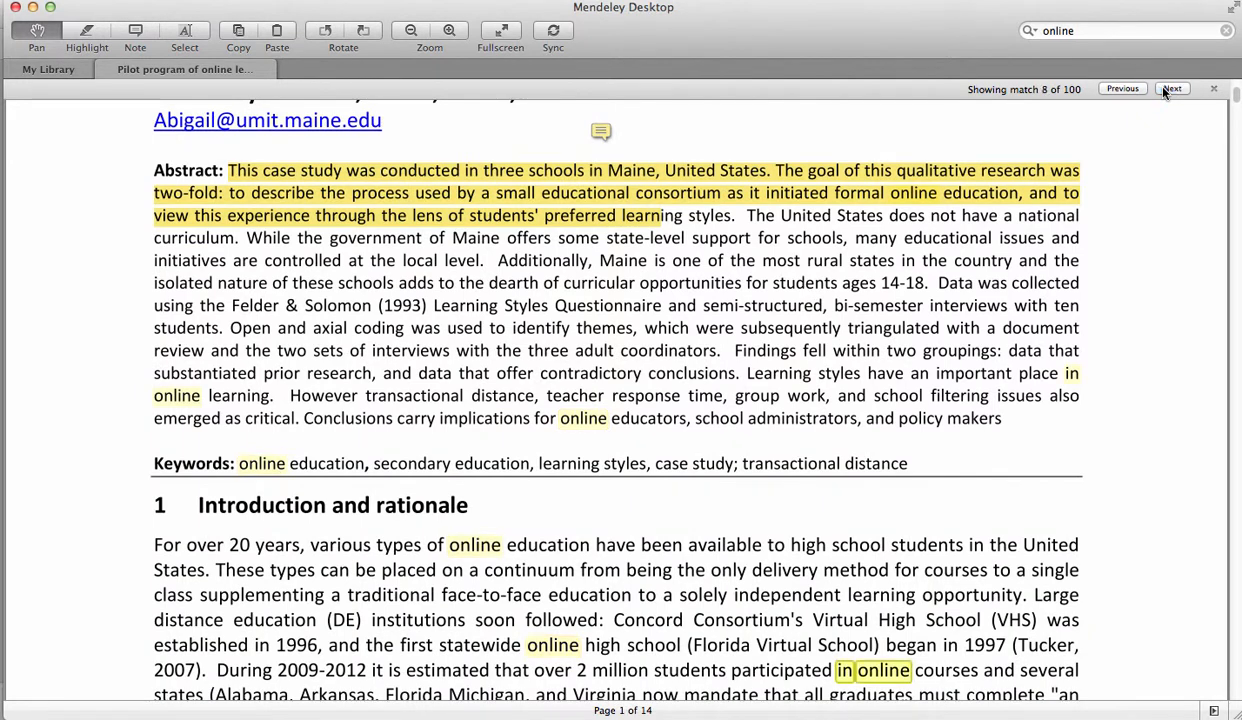
left_click(1166, 90)
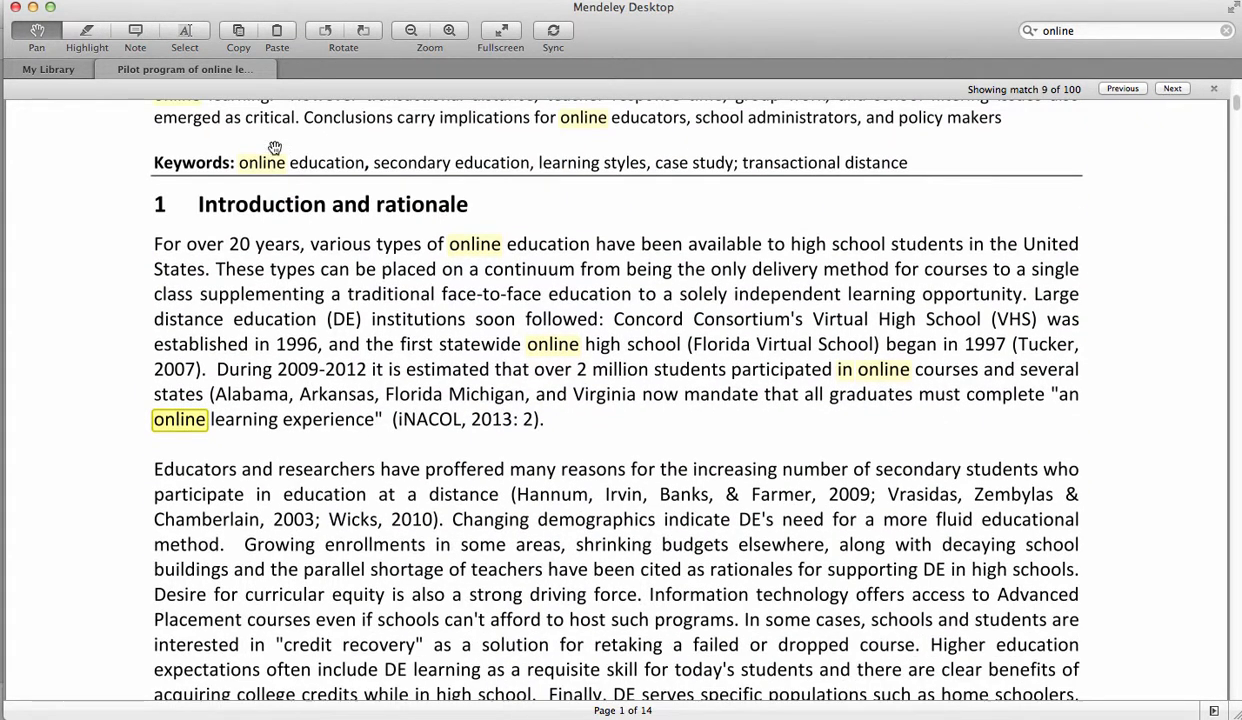
Return to the library, locate the Pilot Program article in All Documents, and reverse the sort order by author.
left_click(60, 68)
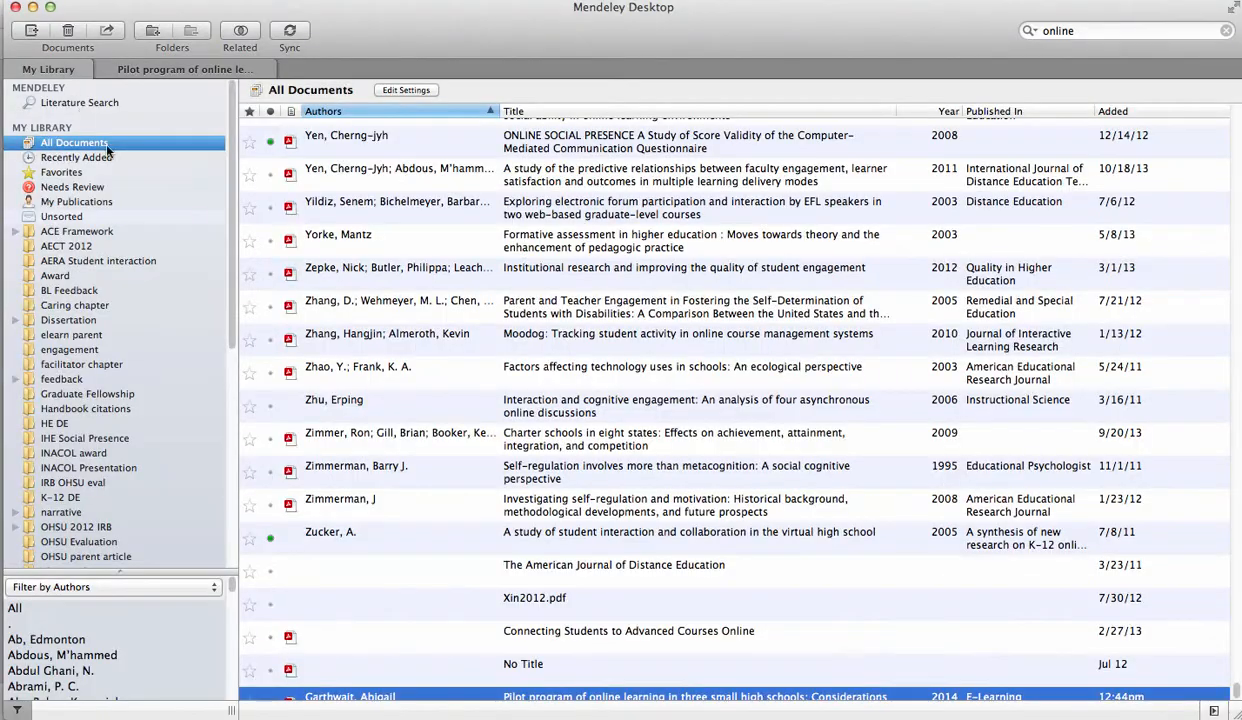
scroll(460, 555, "down", 1)
scroll(470, 554, "down", 1)
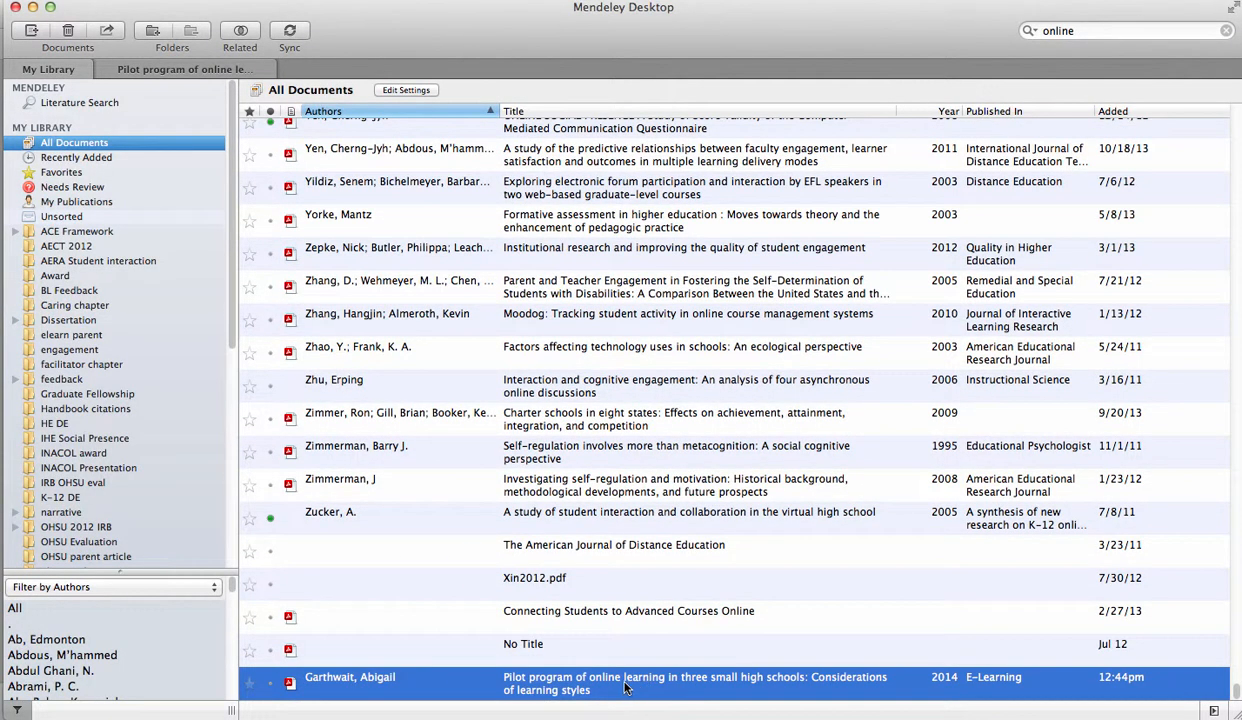
left_click(384, 112)
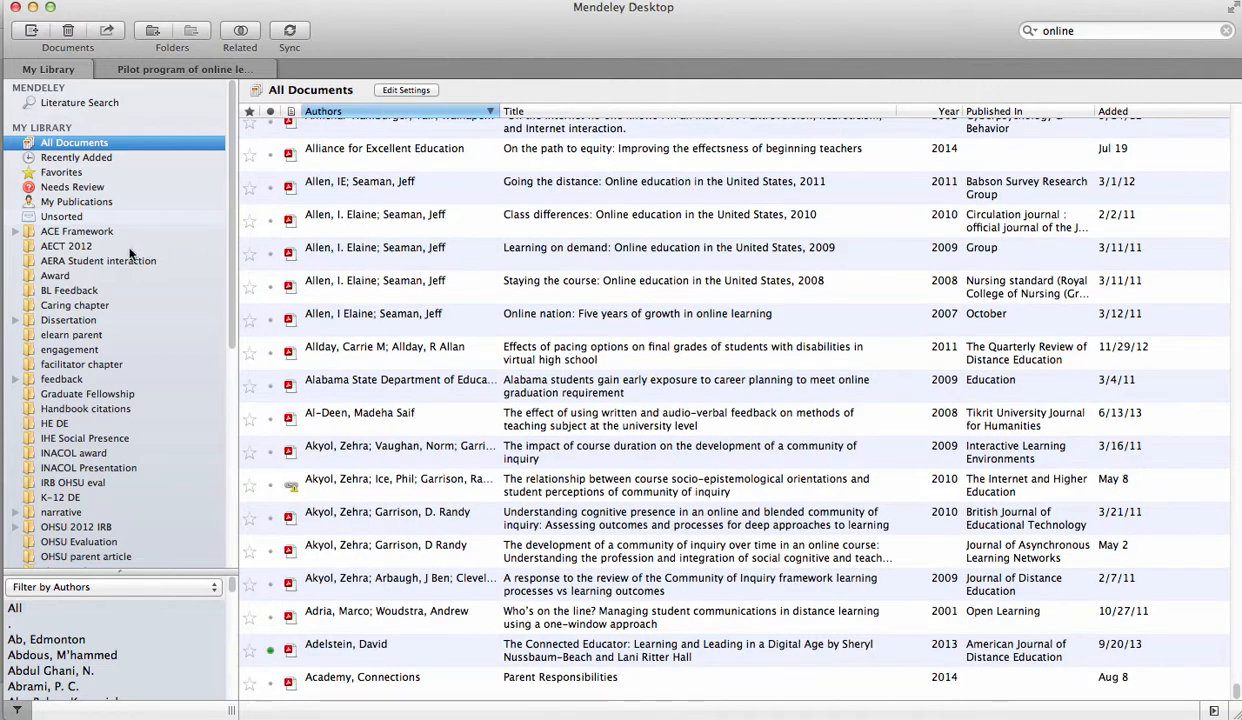
scroll(118, 297, "down", 3)
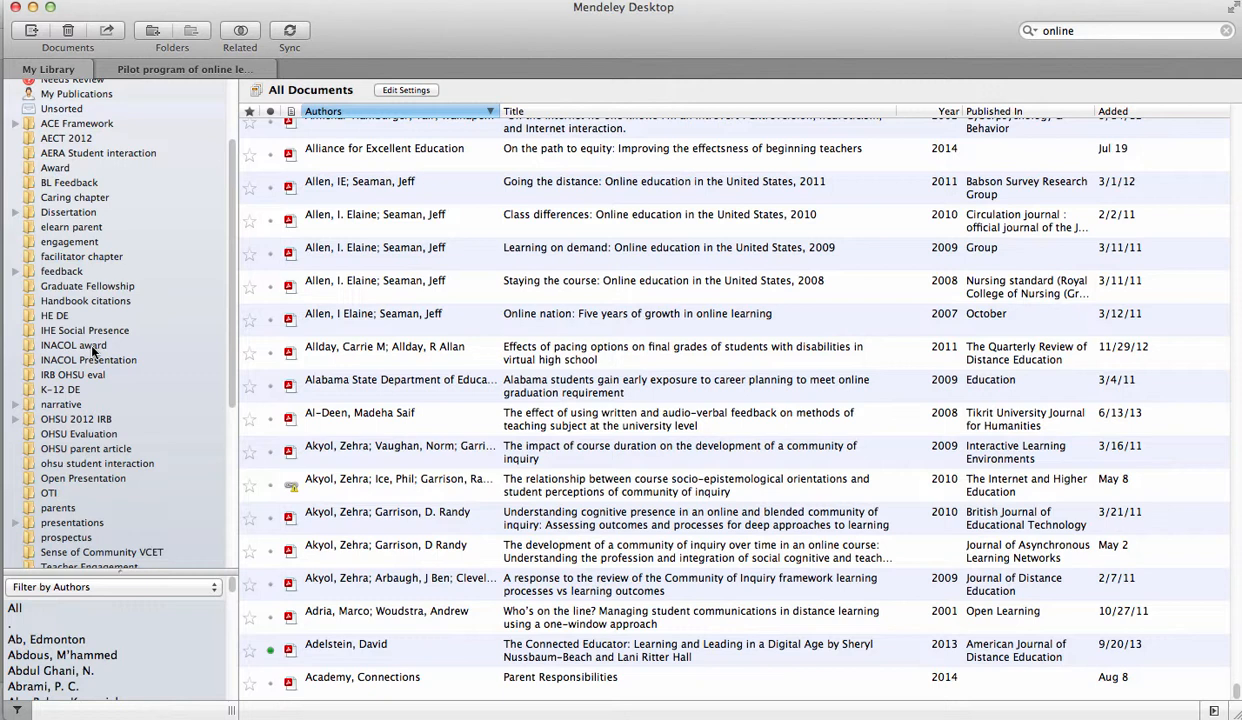
scroll(92, 347, "down", 5)
scroll(90, 362, "down", 1)
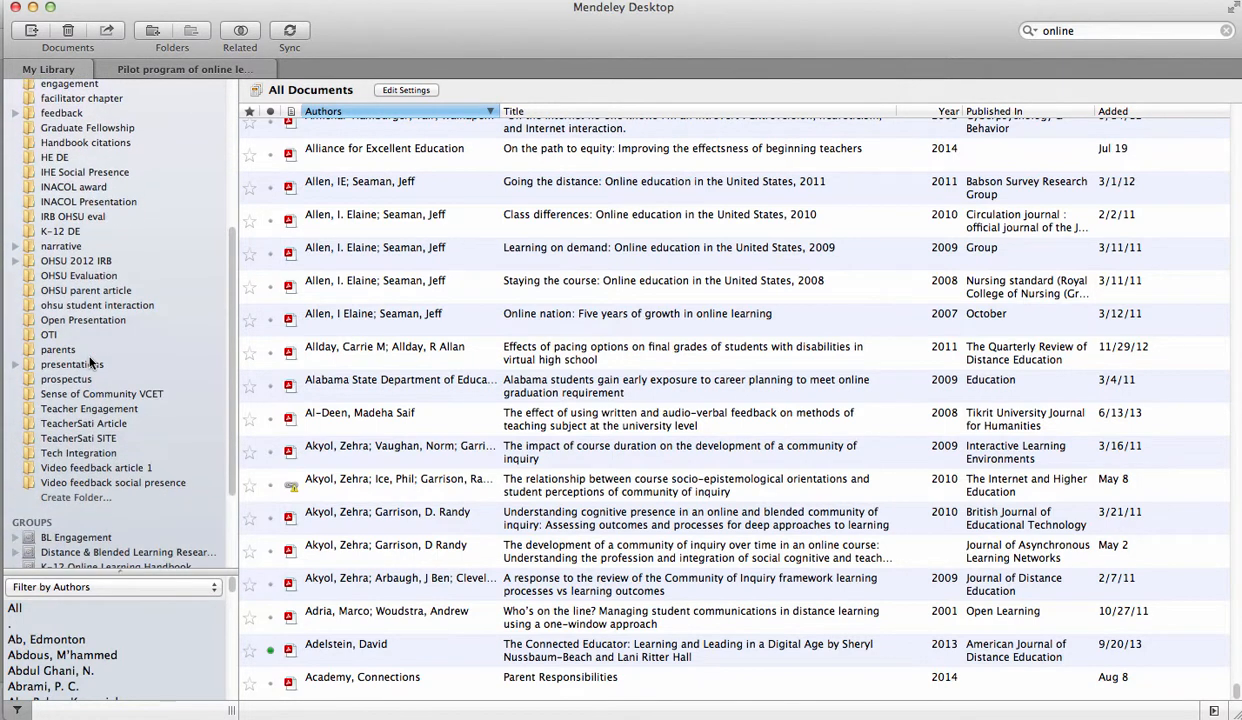
left_click(60, 498)
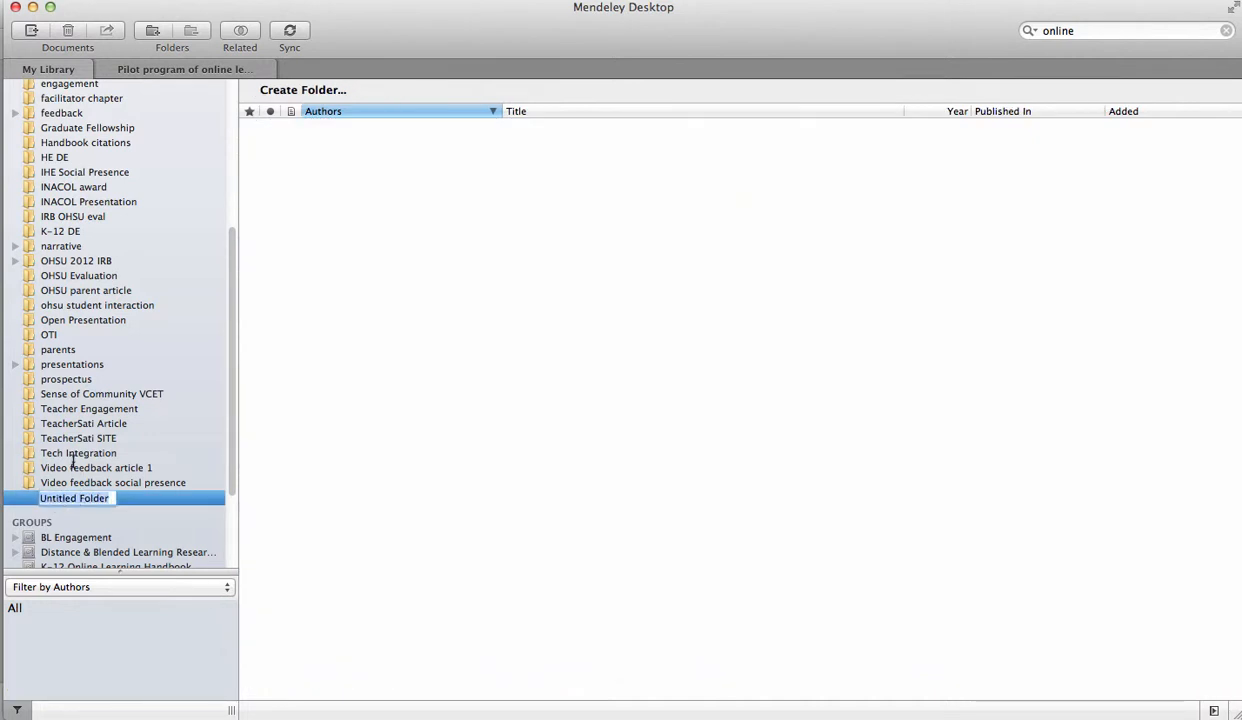
key("Escape")
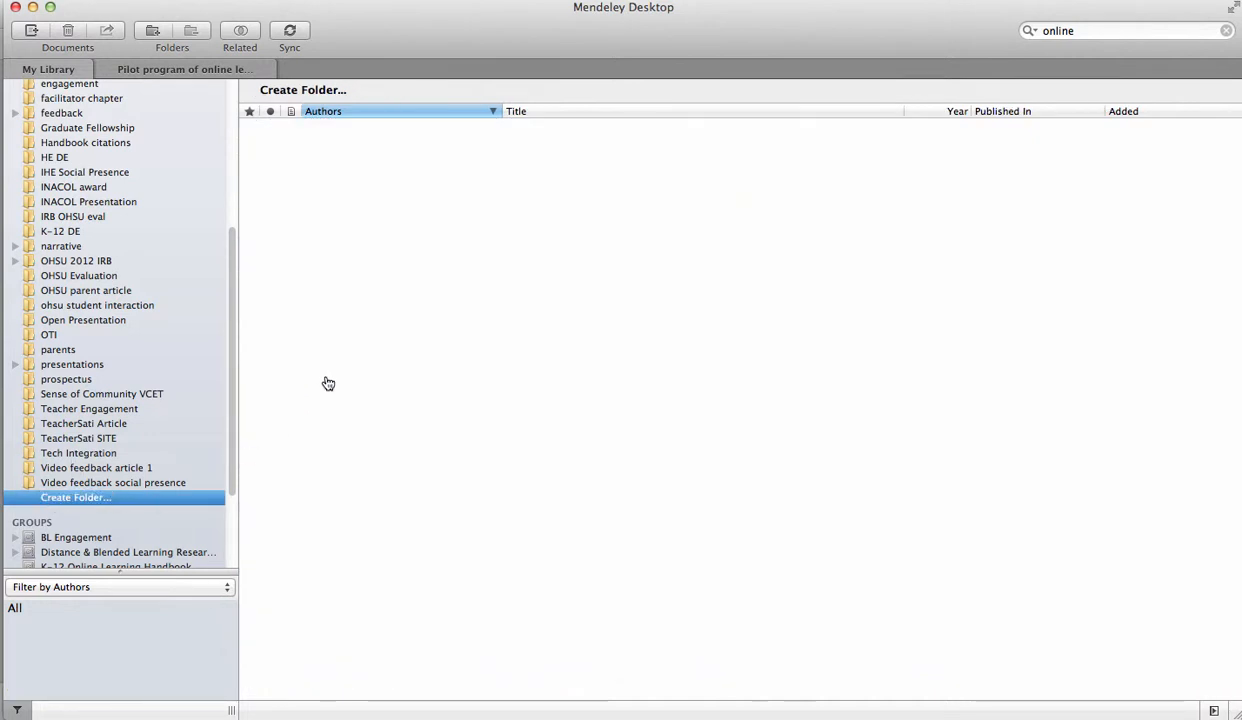
scroll(98, 195, "up", 10)
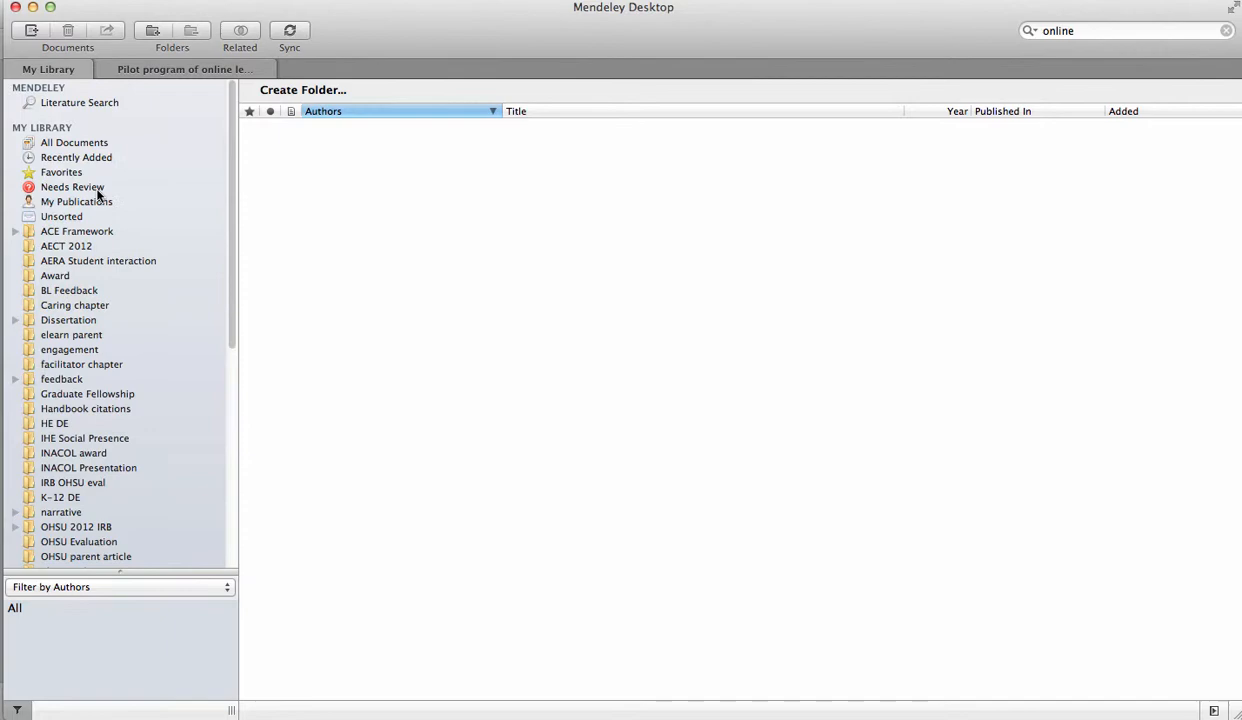
left_click(67, 143)
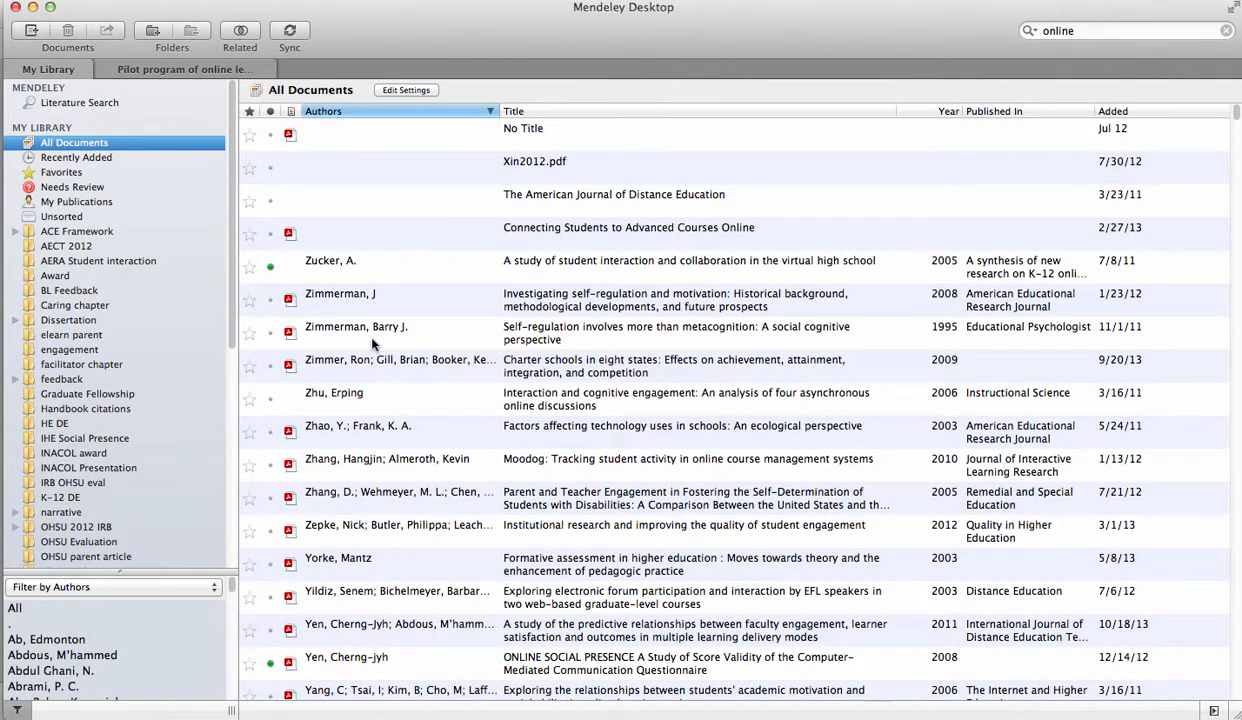
Narrow the Mendeley window to about half the screen and enter "References" in a blank Word document beside it.
scroll(360, 327, "down", 5)
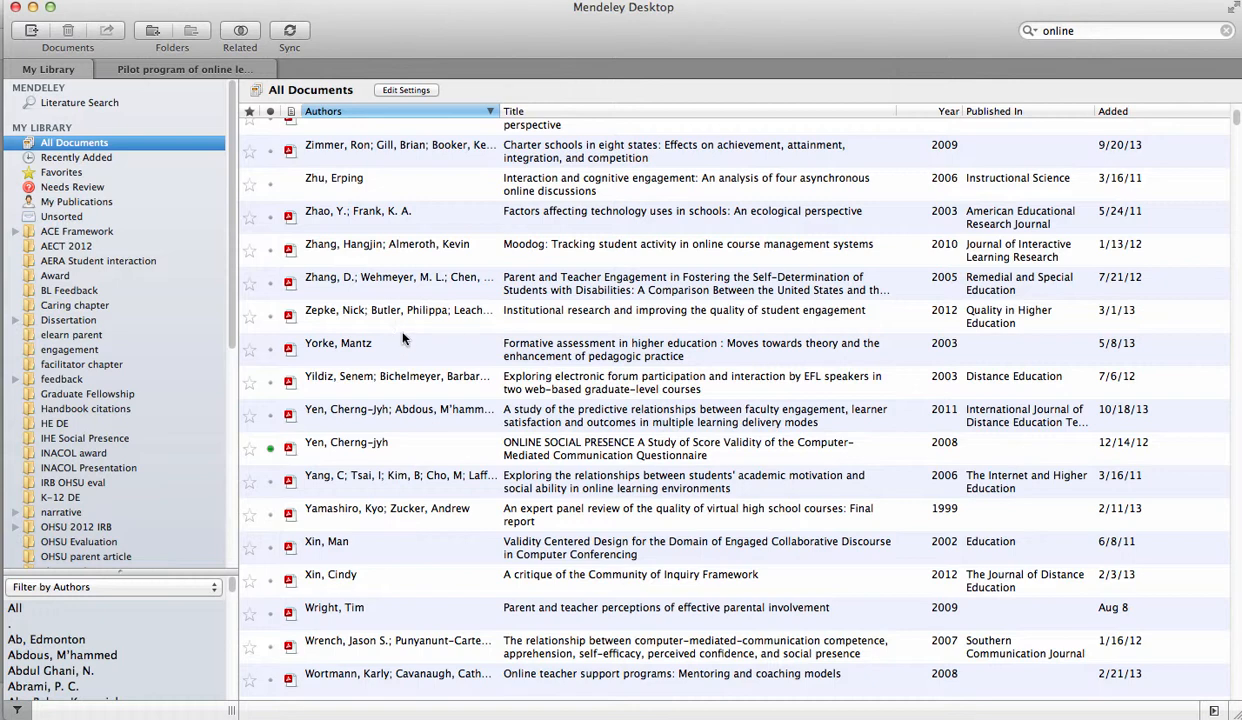
left_click_drag(1237, 708, 605, 708)
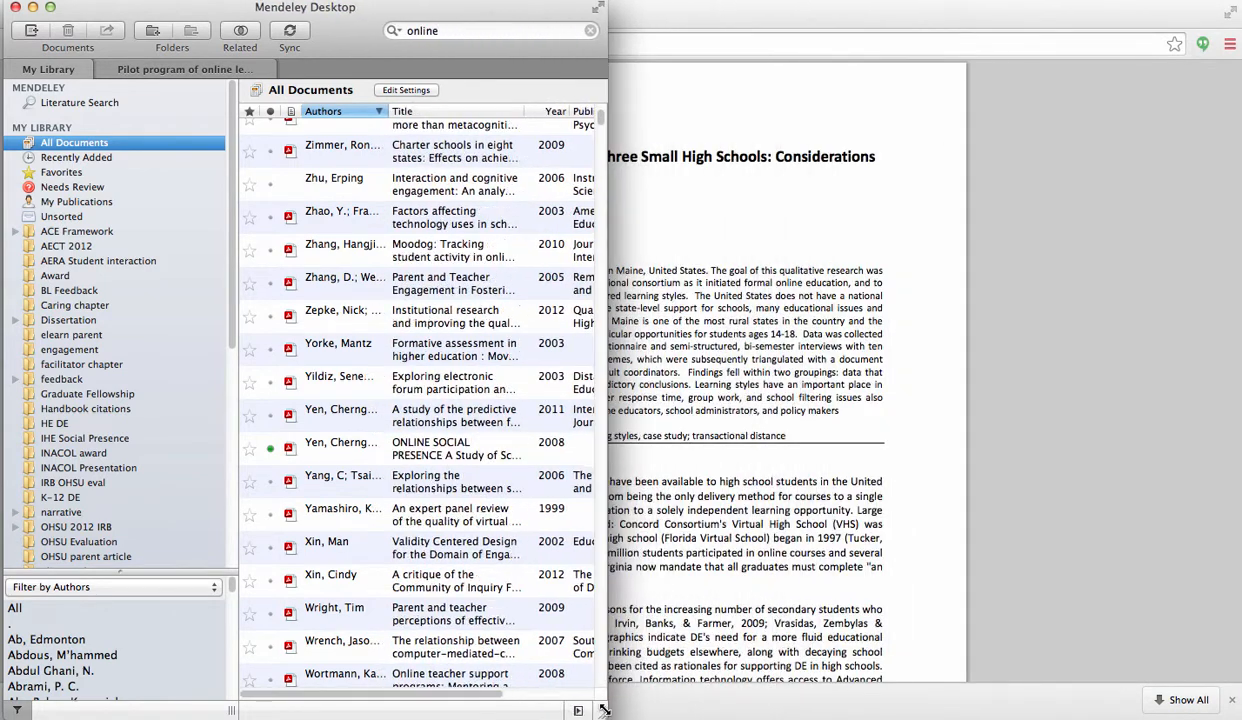
left_click(468, 716)
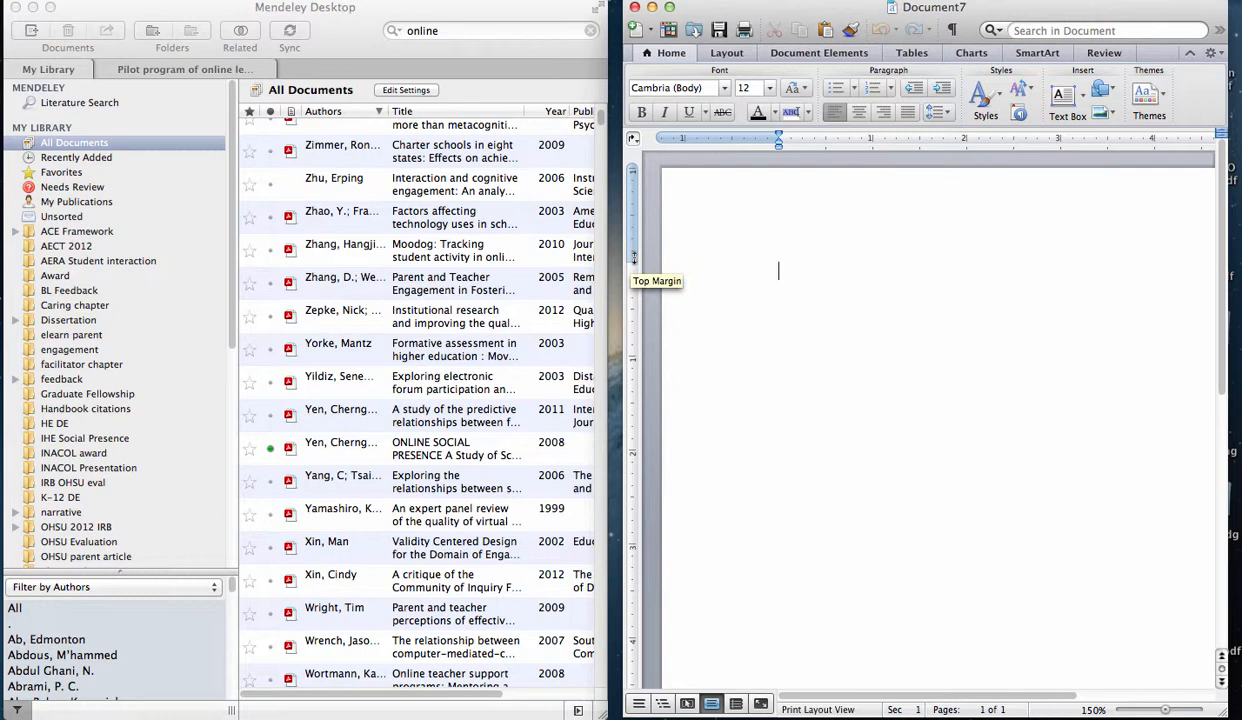
type("References")
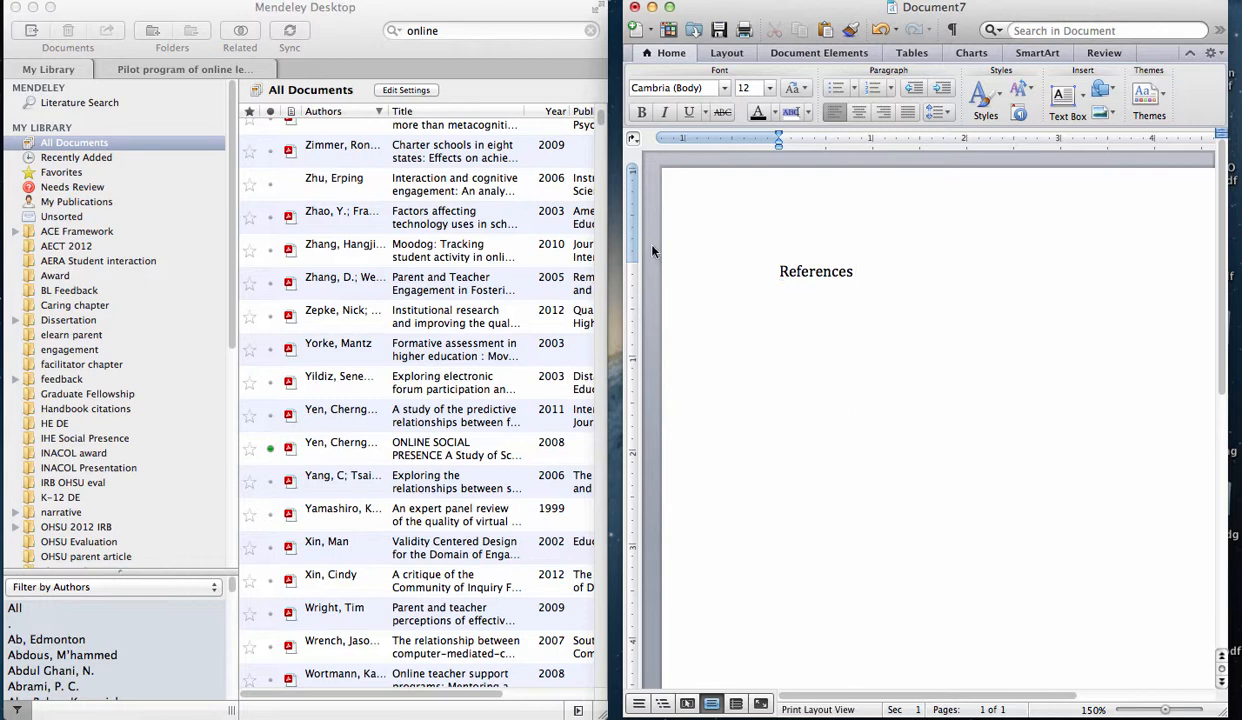
Insert the reference for the 2009 work "Parent and teacher perceptions of effective parental involvement" below the References heading in the Word document.
scroll(350, 361, "down", 5)
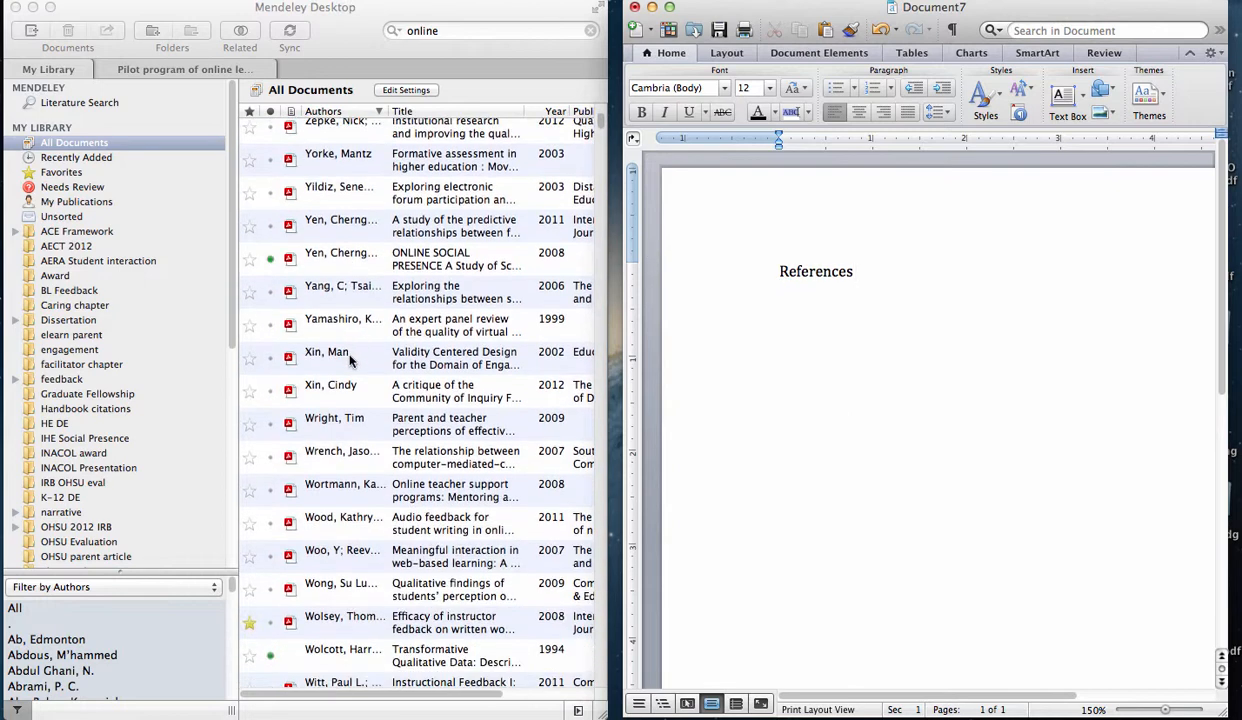
left_click(378, 421)
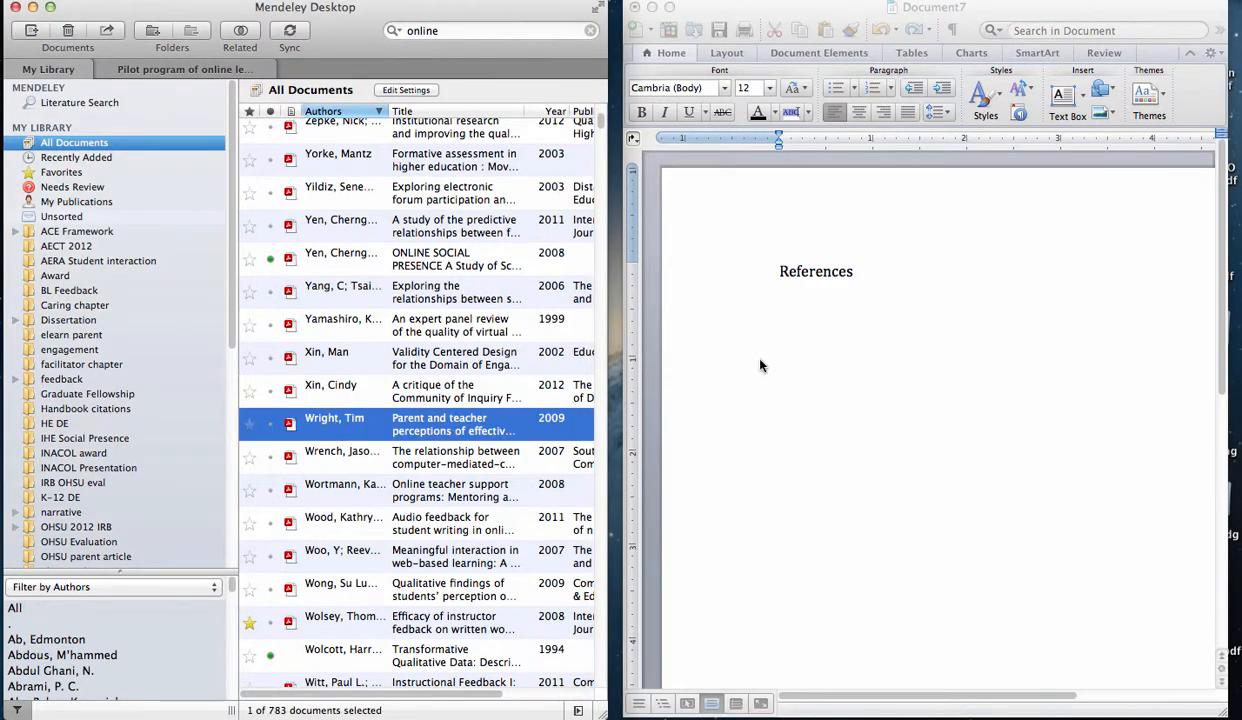
left_click_drag(760, 366, 797, 330)
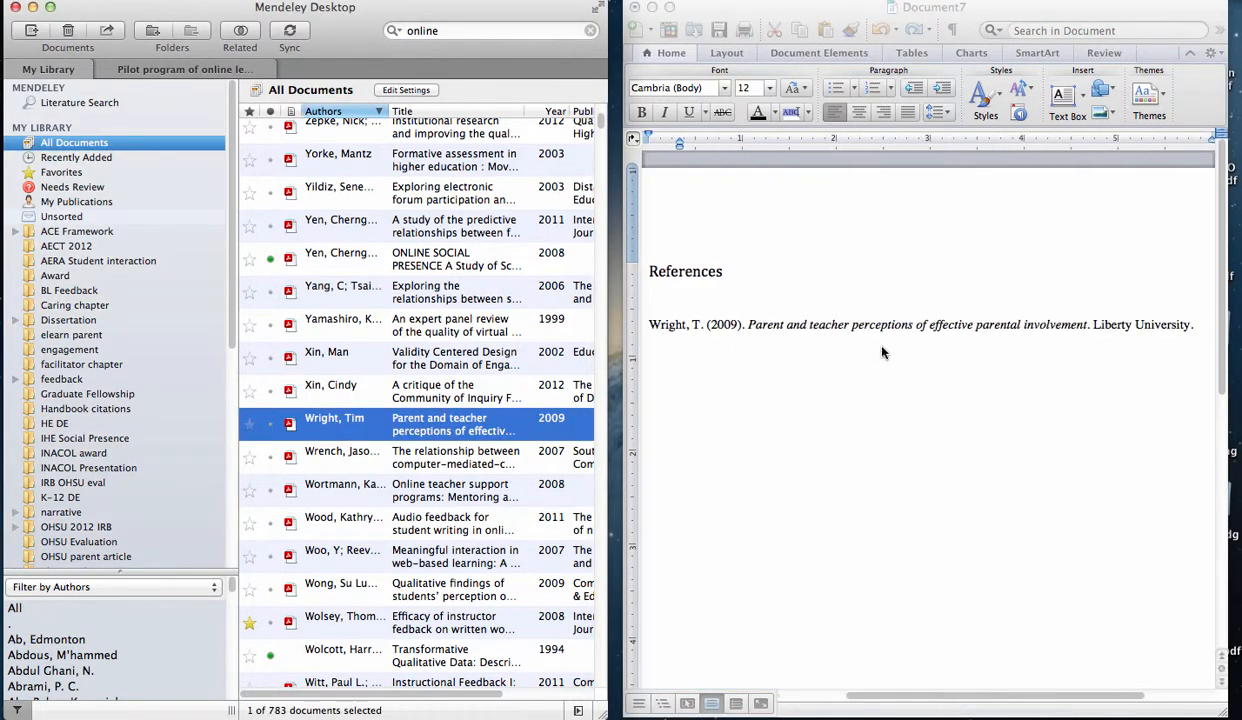
Extend the selection up to the 2008 article "ONLINE SOCIAL PRESENCE" and insert the six selected references below the first one in Word.
left_click(443, 390, "shift")
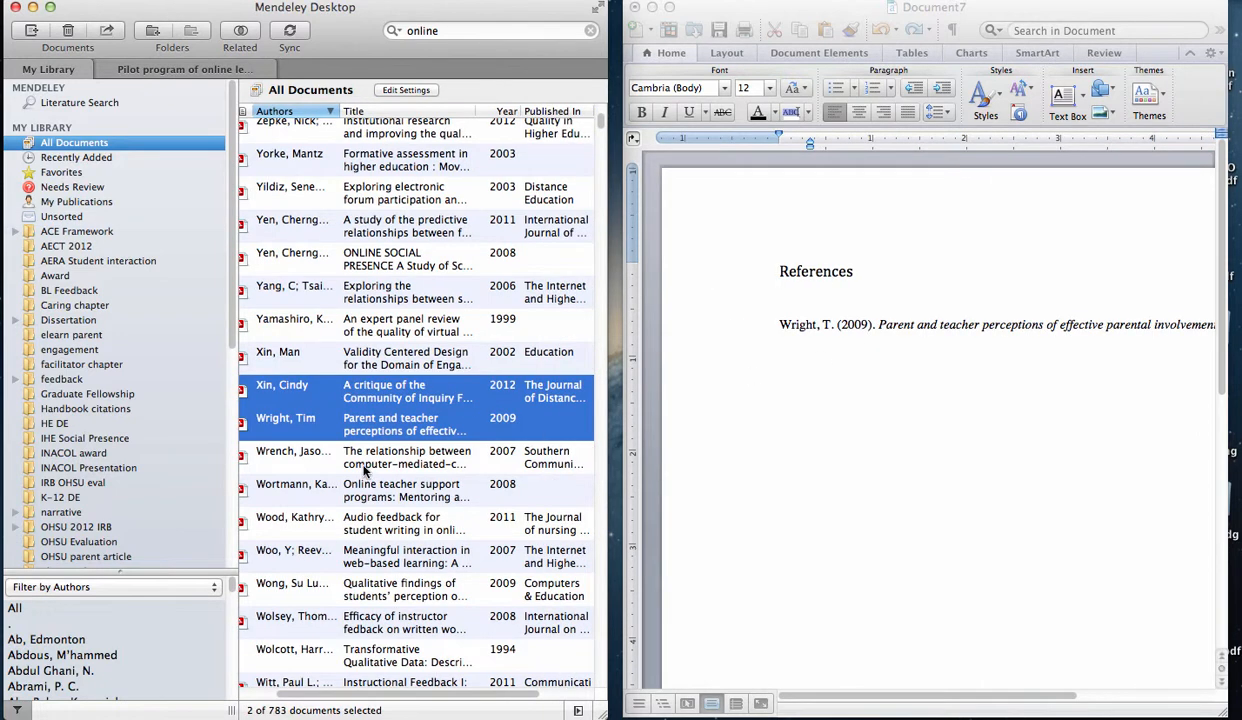
left_click(360, 262, "shift")
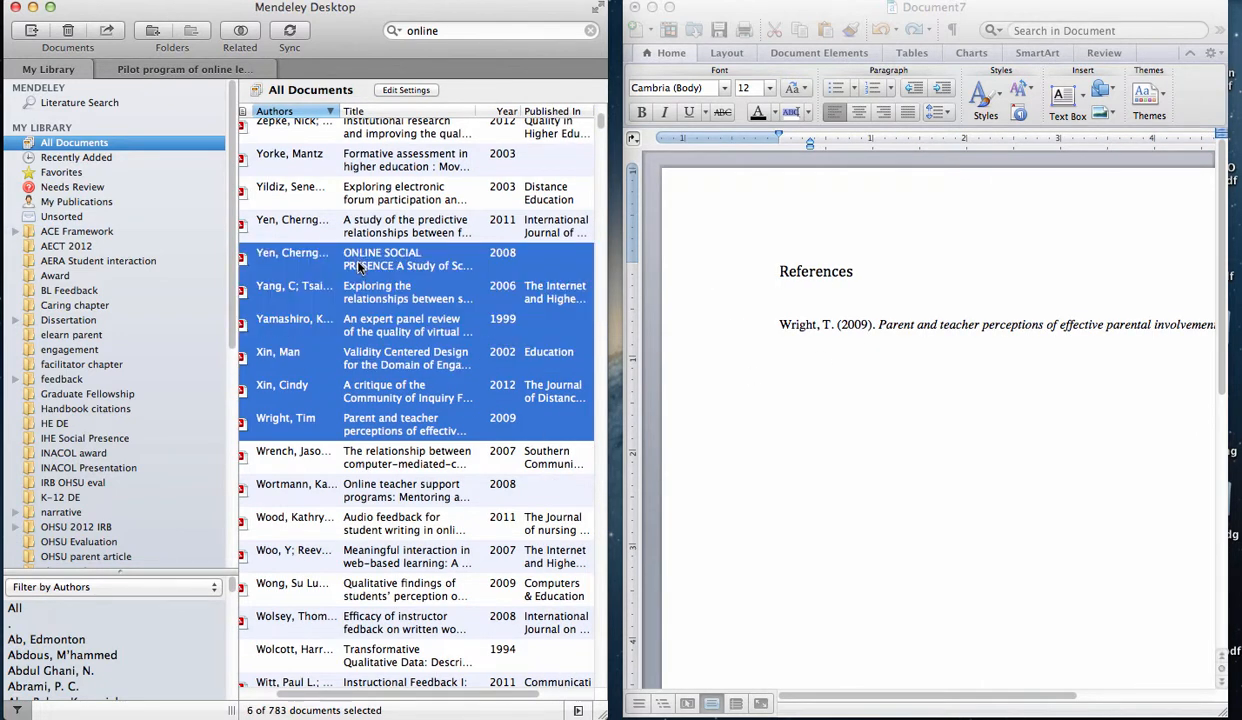
left_click_drag(837, 378, 822, 381)
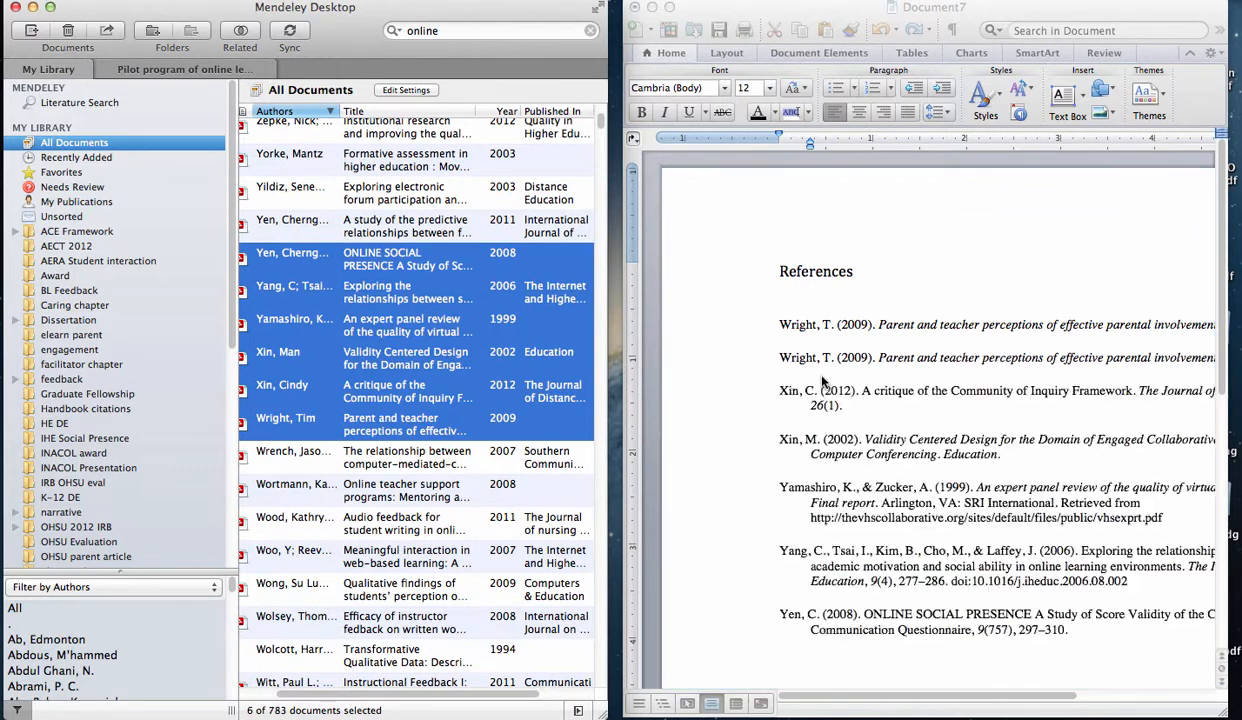
scroll(850, 435, "down", 2)
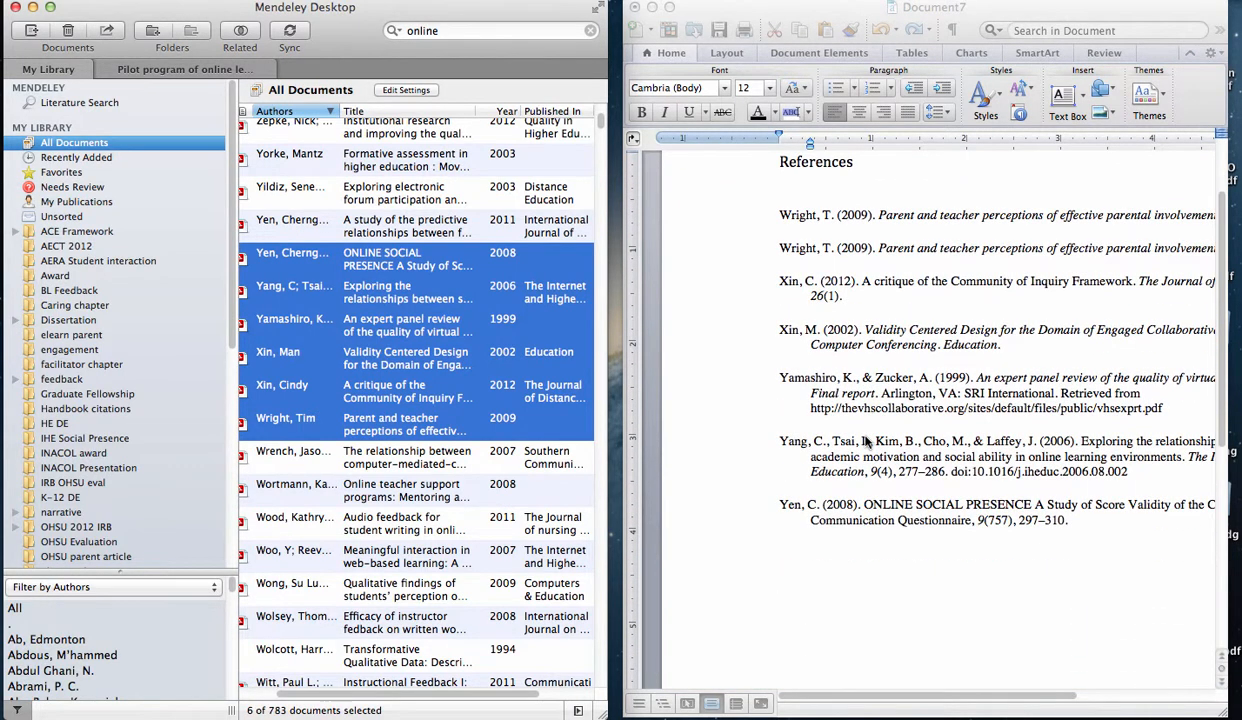
scroll(866, 443, "down", 1)
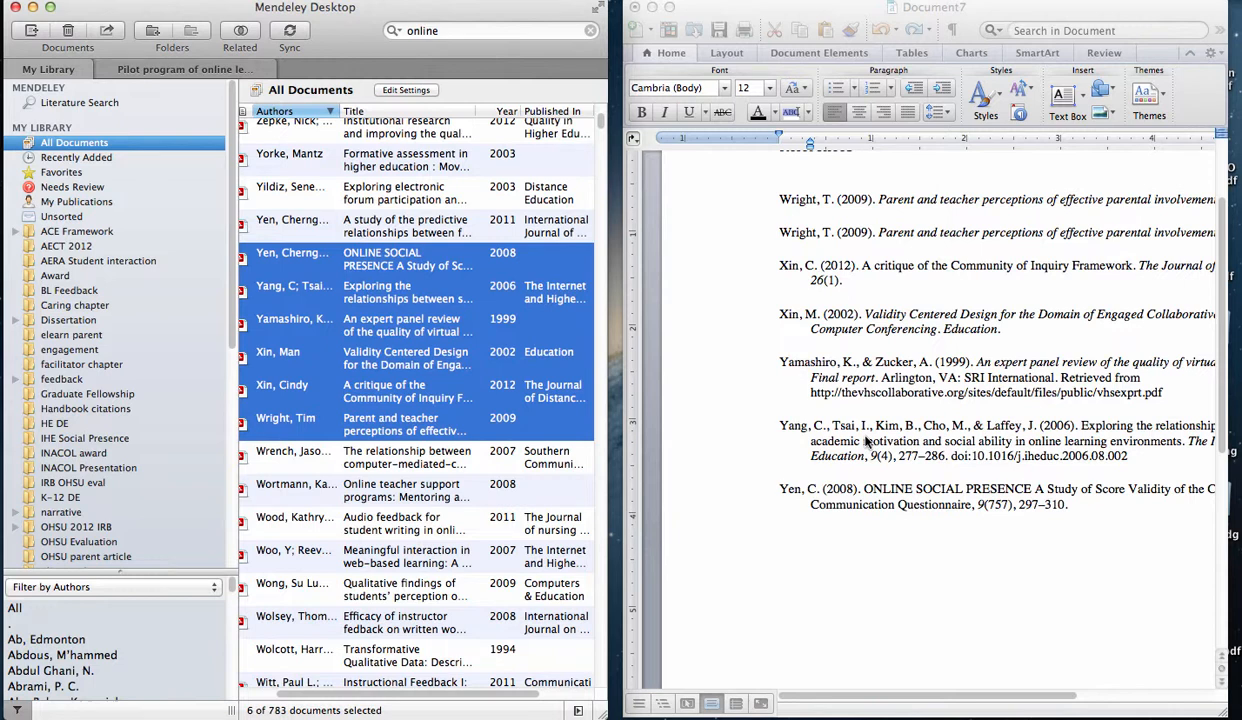
Insert the reference for the 2006 article "Exploring the relationships" at the end of the Word reference list.
left_click(330, 355, "shift")
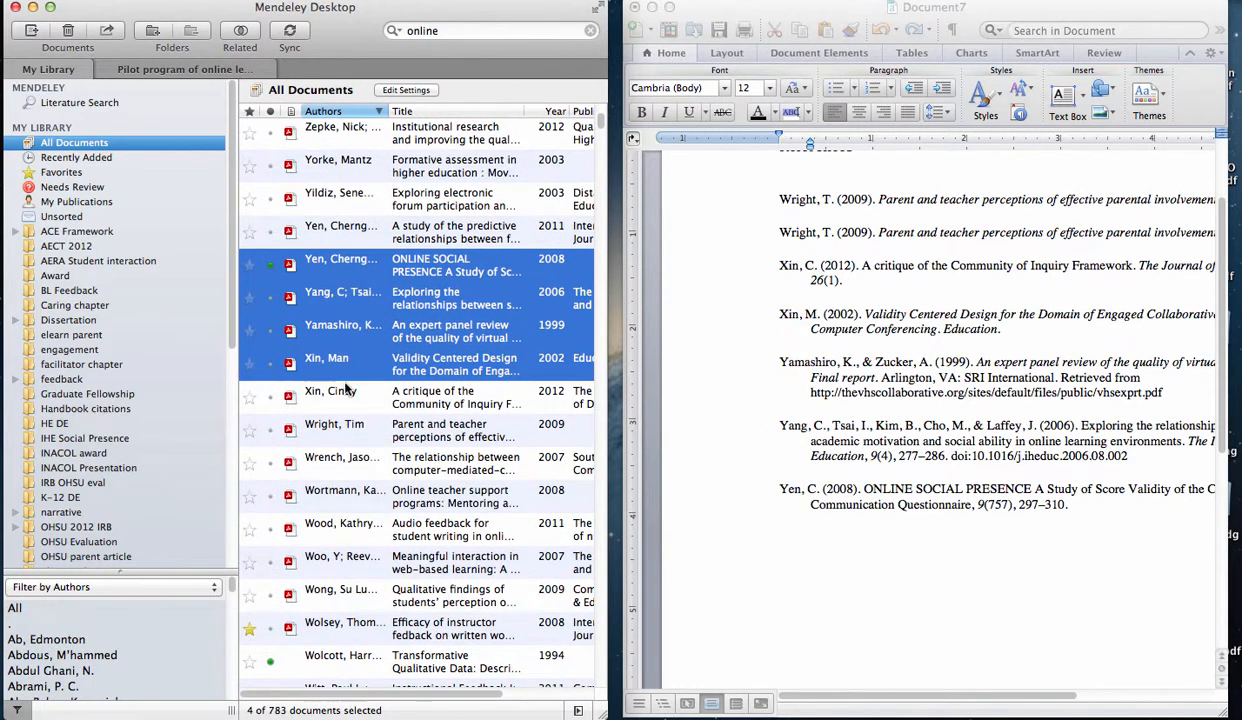
left_click(345, 390, "shift")
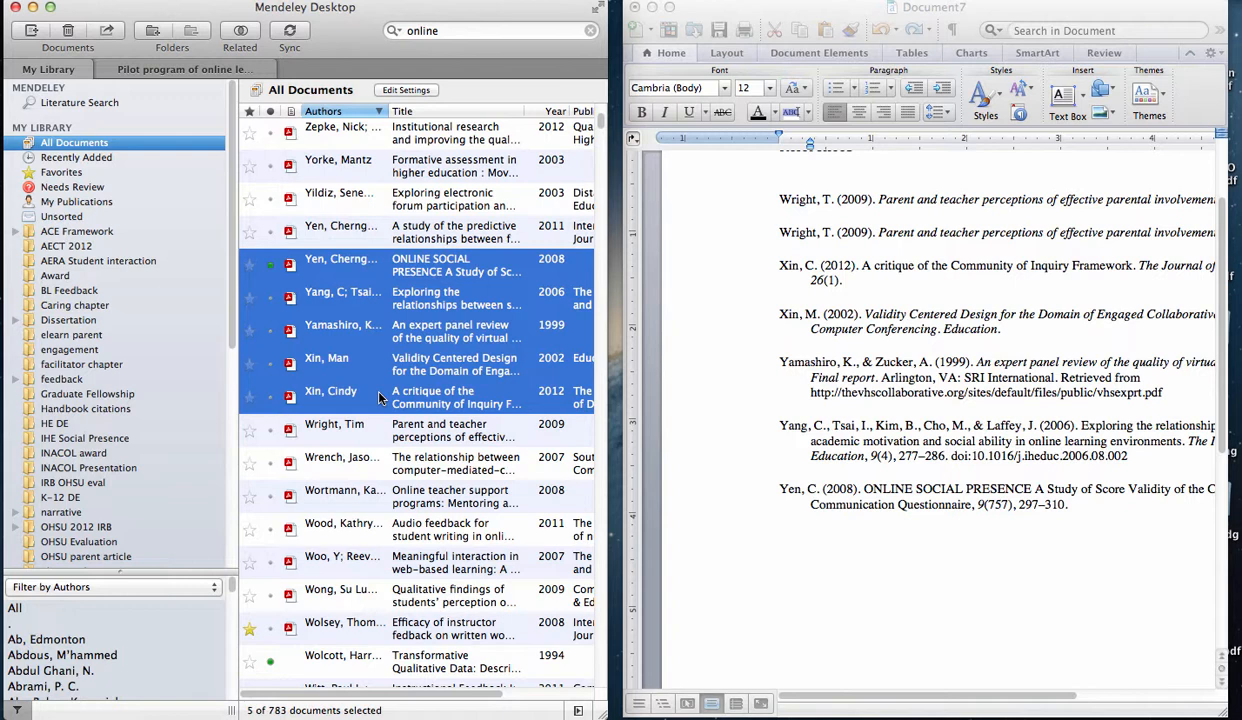
scroll(715, 277, "up", 3)
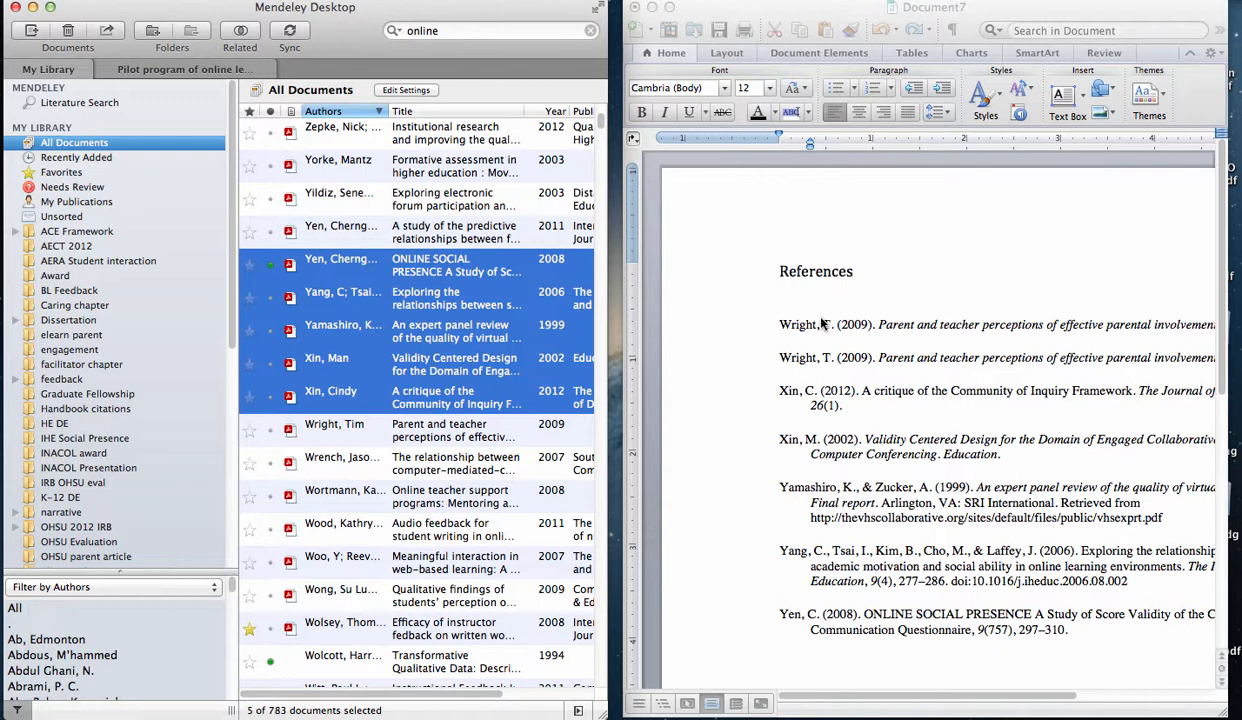
left_click(305, 330)
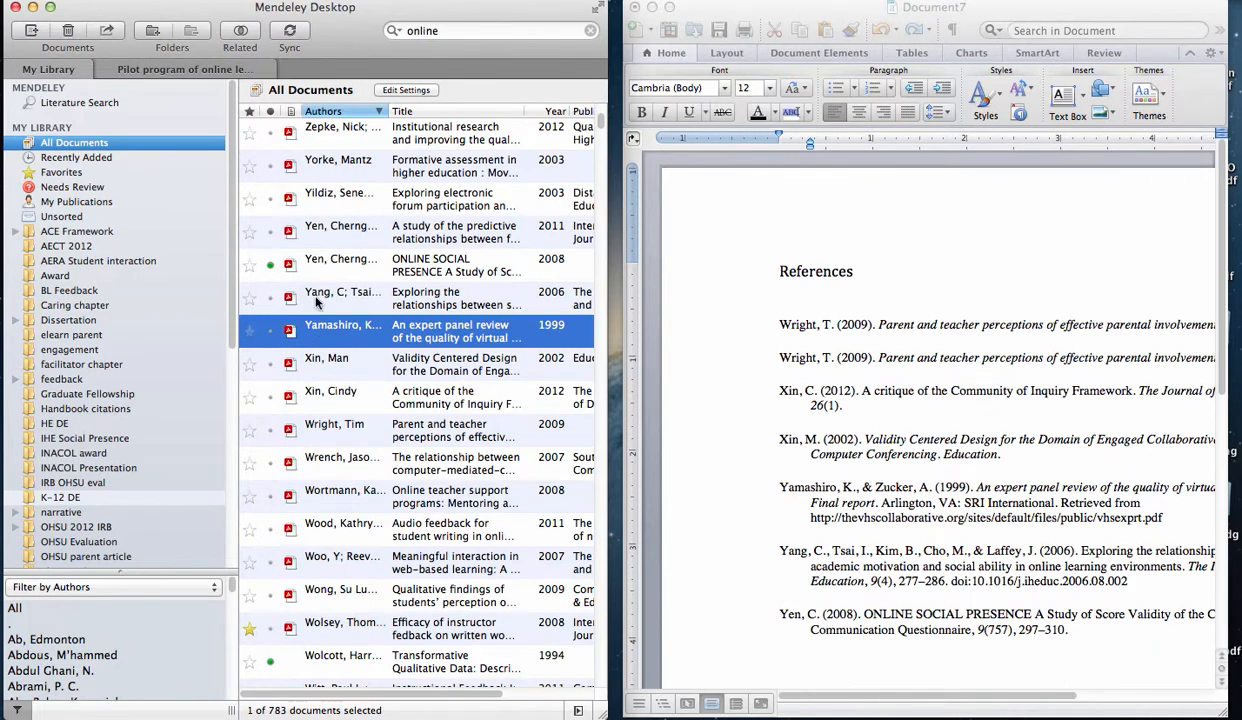
left_click_drag(305, 292, 780, 587)
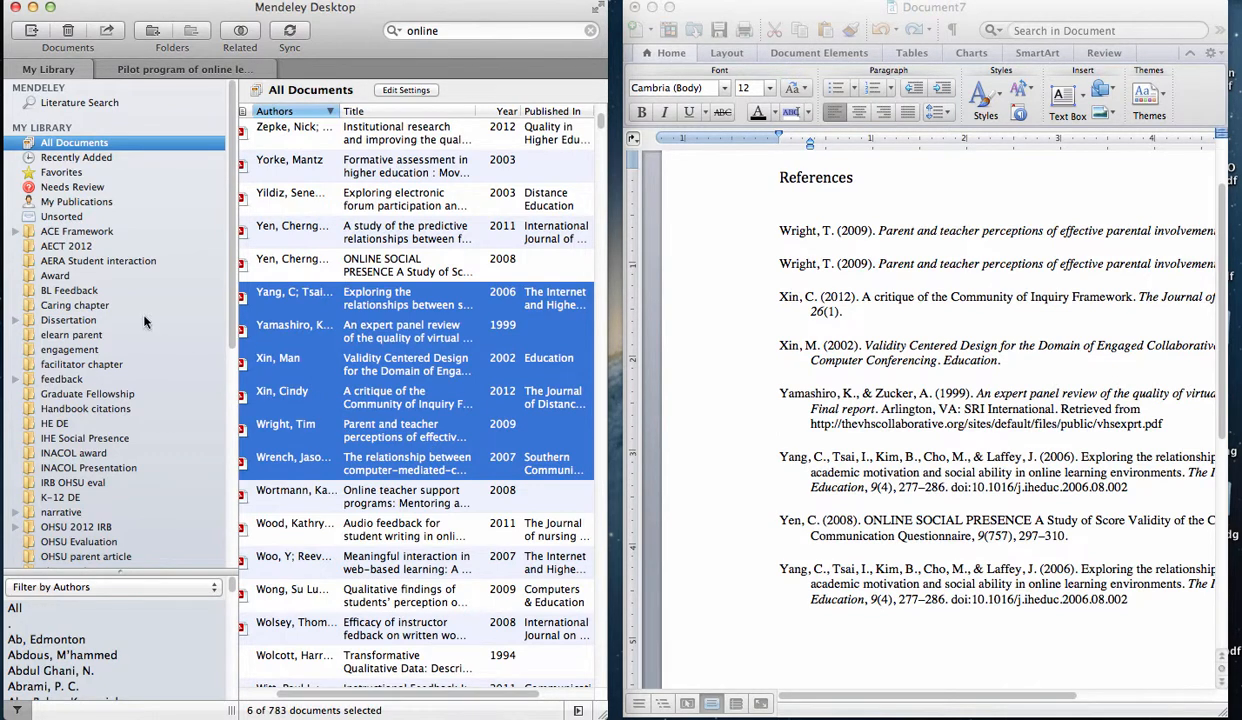
In the Graduate Fellowship folder, select the articles from "Keeping pace with K-12 online learning" to "The nature of adolescent learner interaction" and insert their references in Word.
left_click(60, 397)
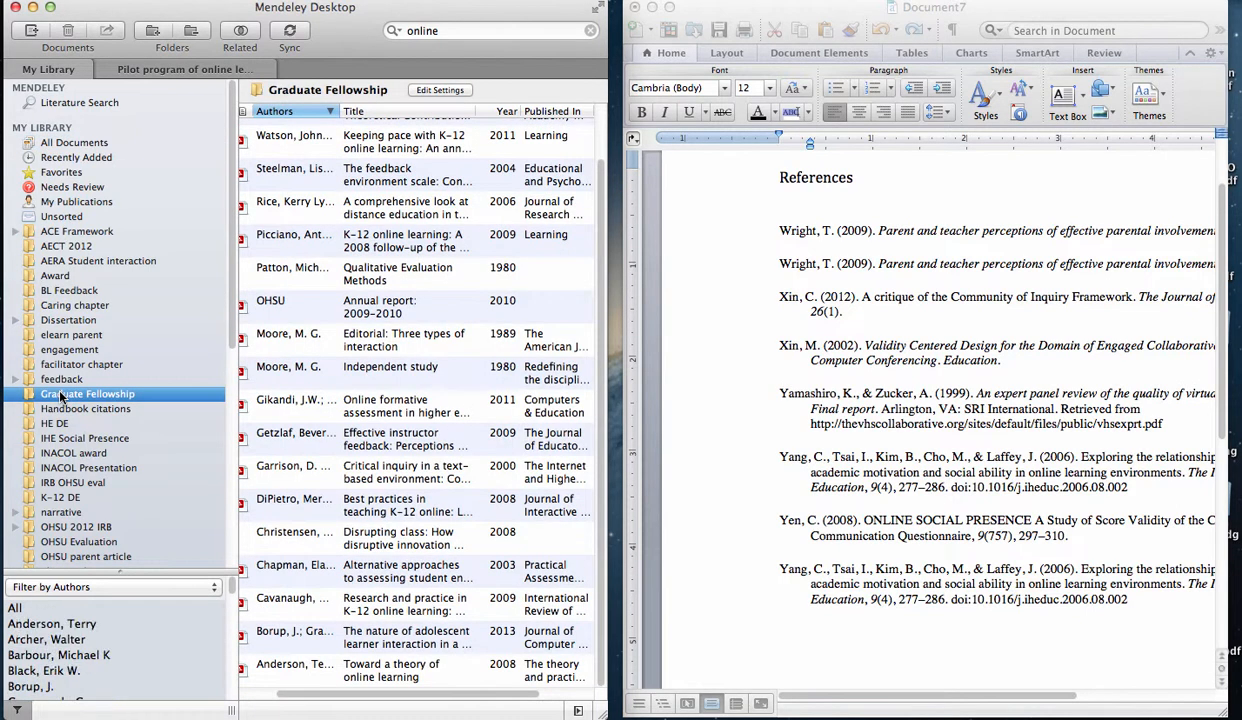
left_click(302, 142)
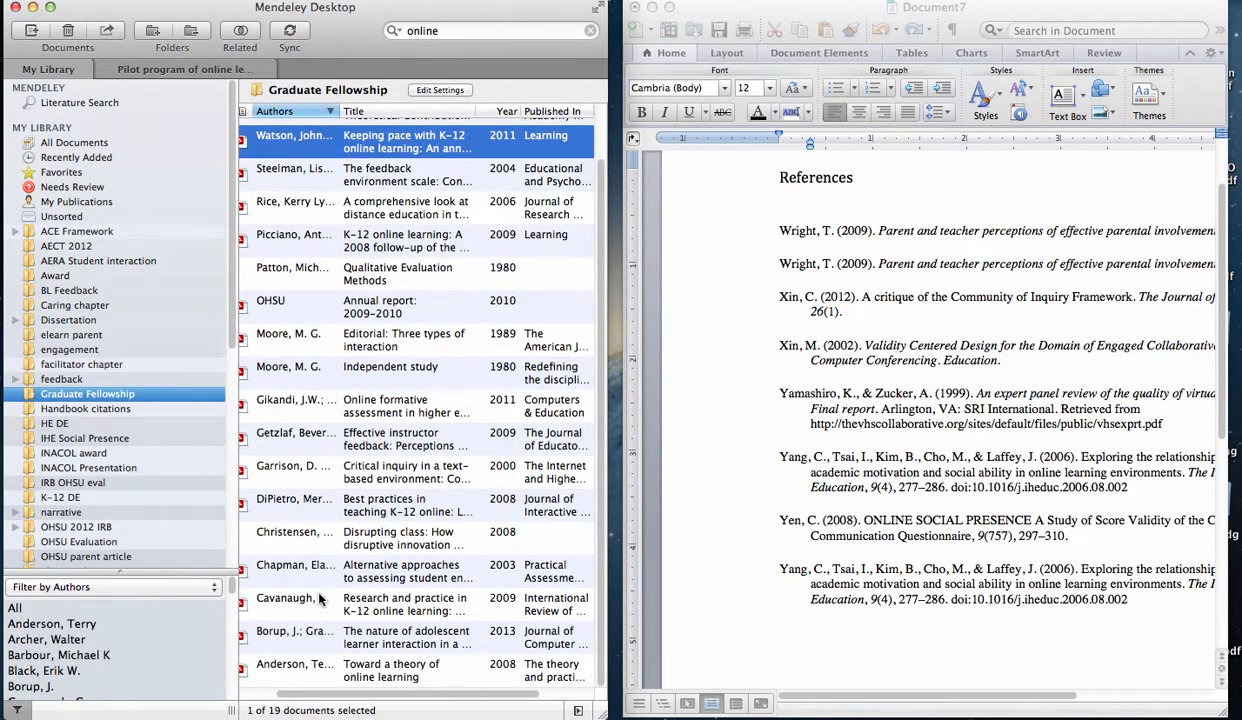
left_click(308, 633, "shift")
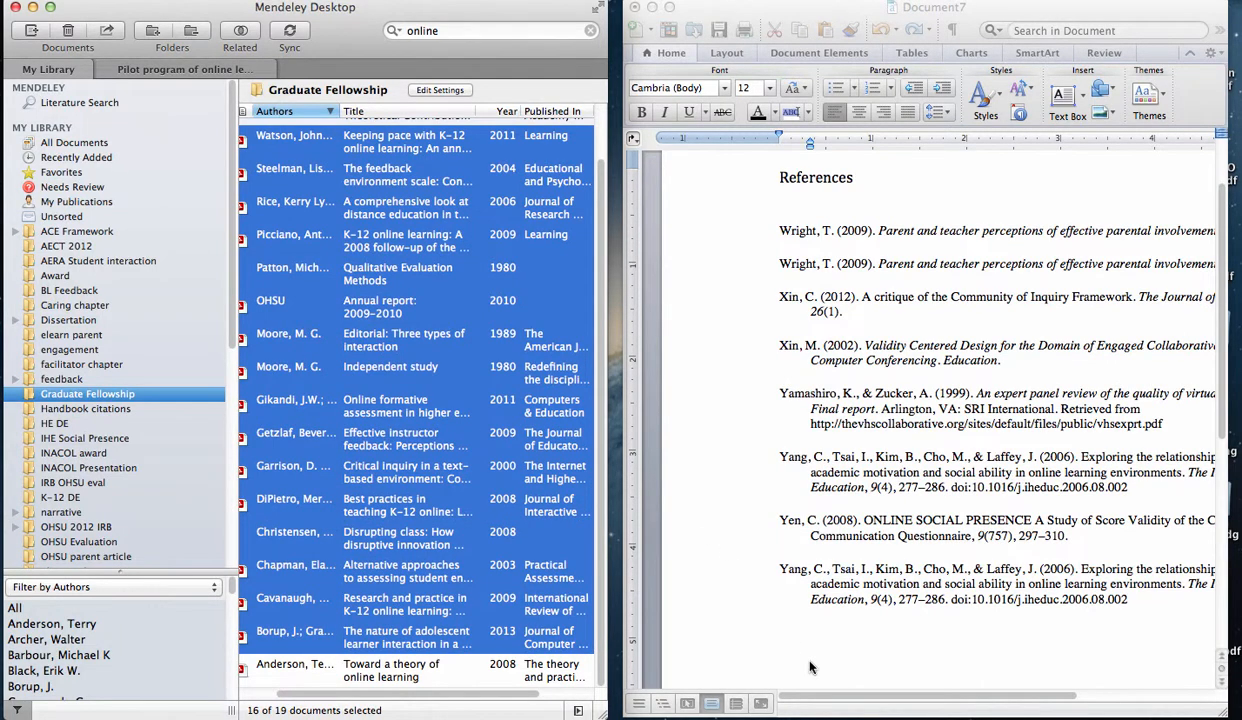
left_click_drag(811, 668, 786, 630)
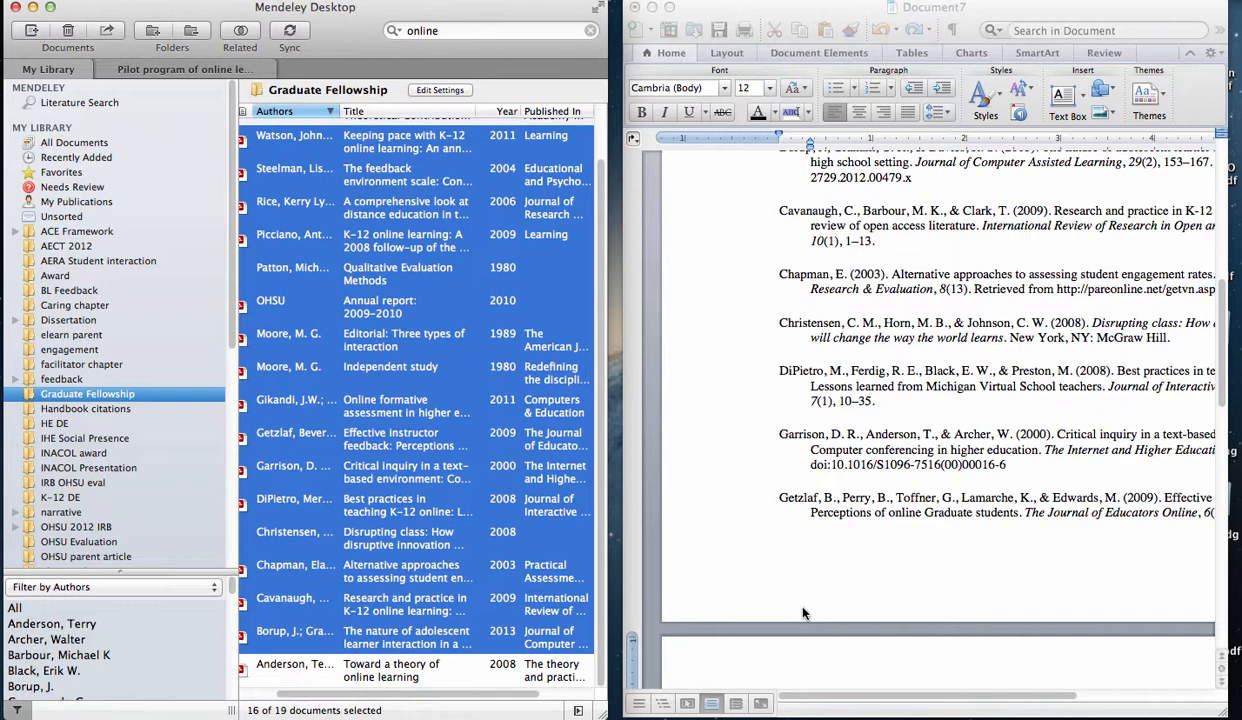
Return to All Documents and look through the library's article list from its beginning columns downwards.
left_click(28, 364)
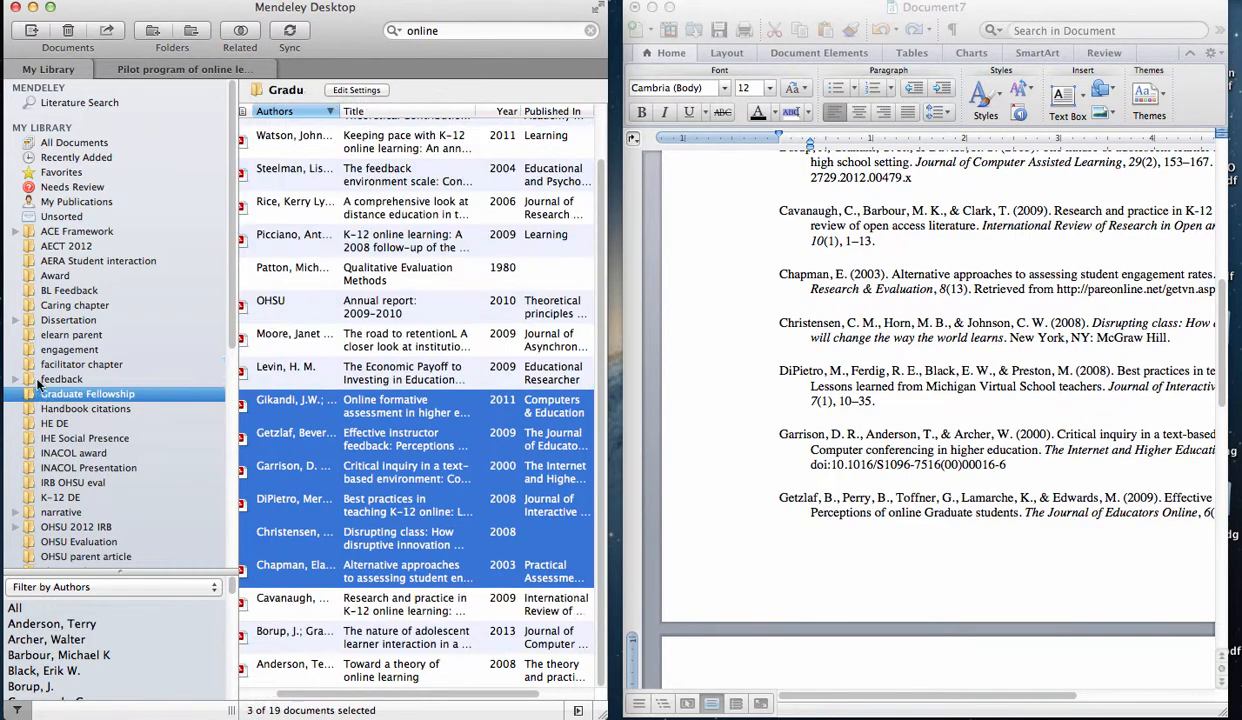
left_click(48, 141)
scroll(354, 226, "up", 2)
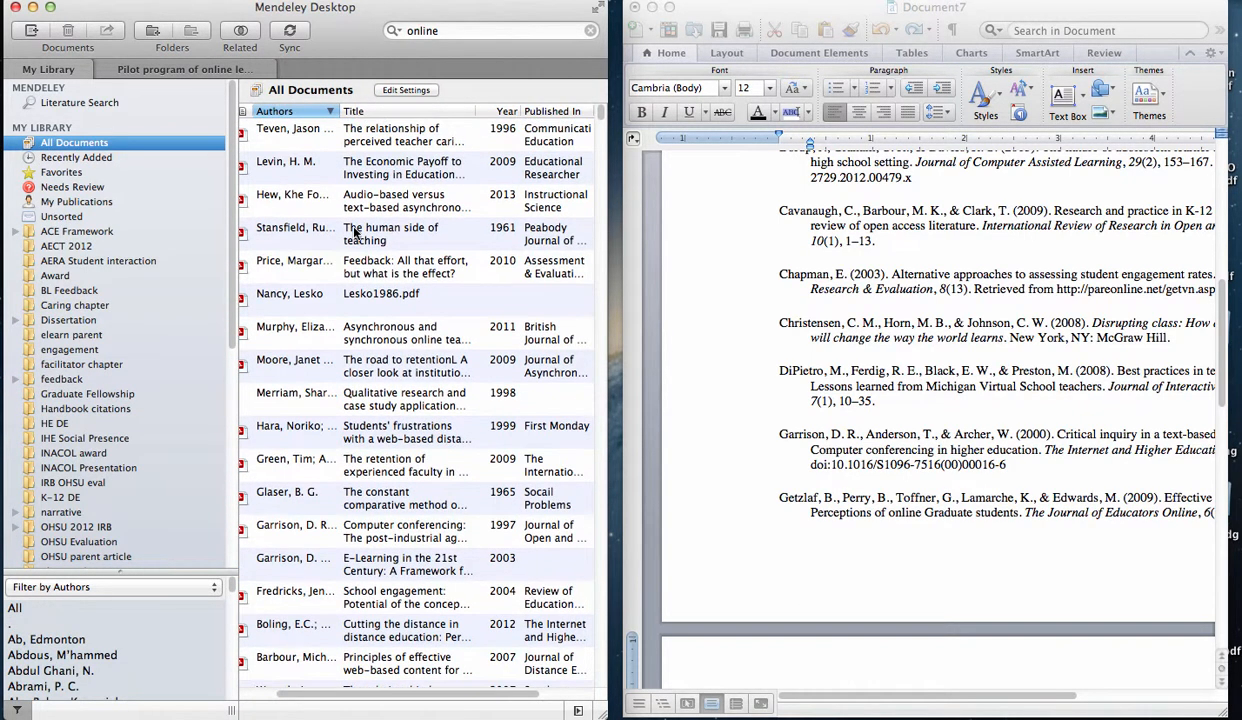
scroll(354, 232, "left", 3)
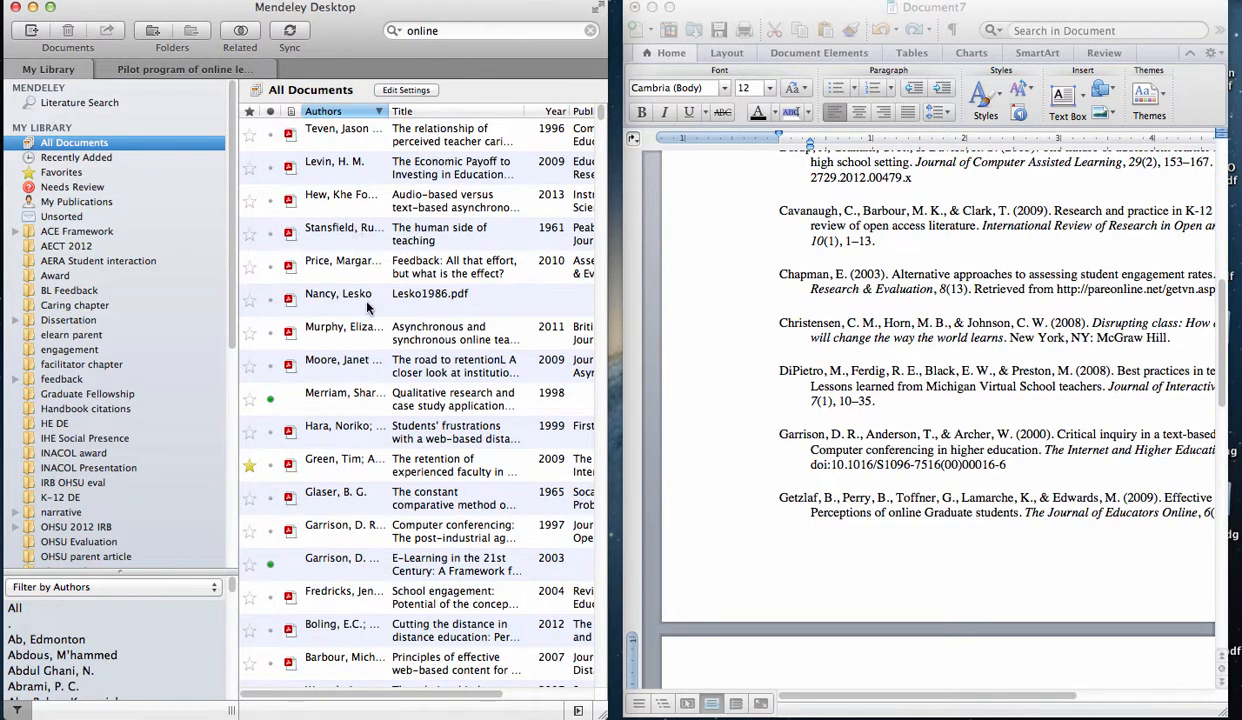
scroll(366, 305, "down", 15)
scroll(367, 308, "down", 15)
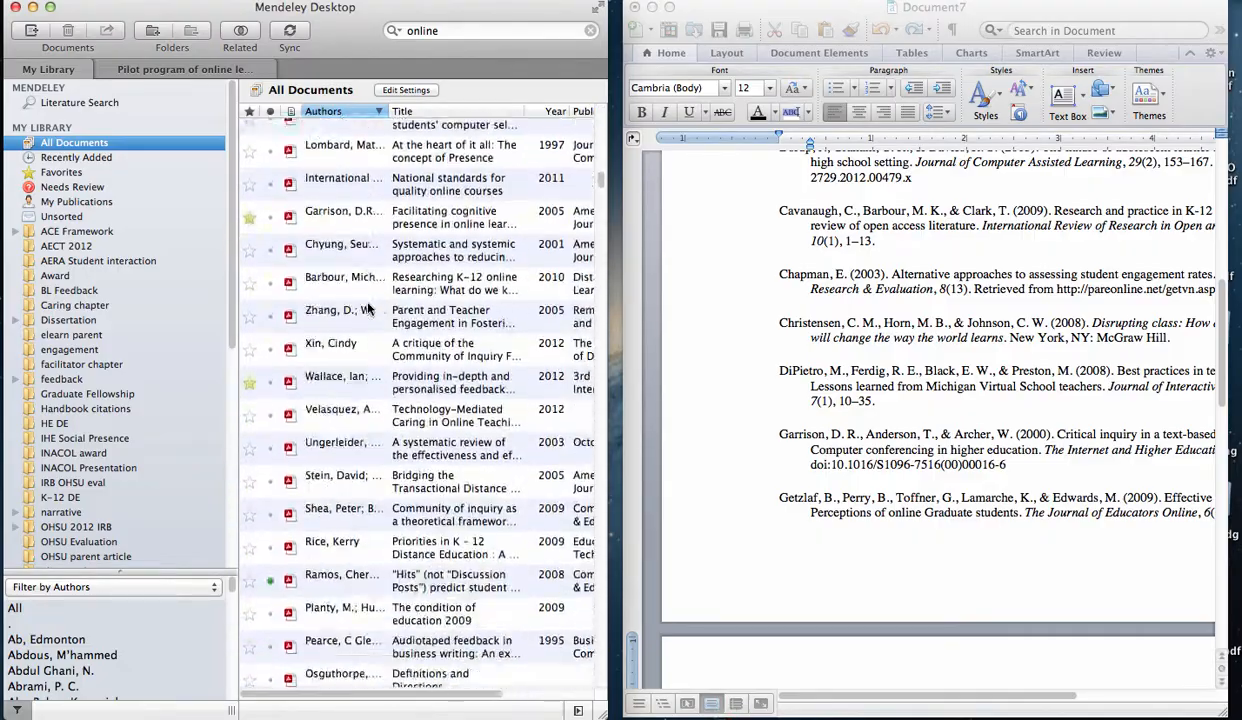
scroll(367, 308, "down", 15)
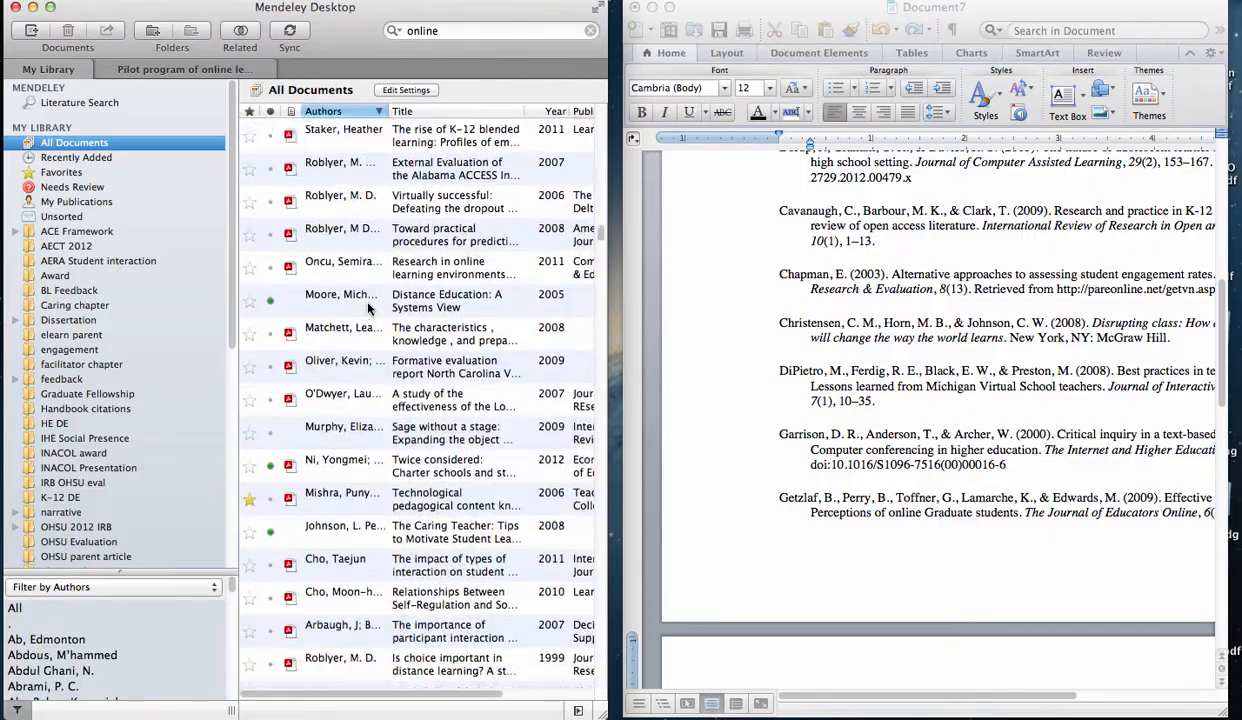